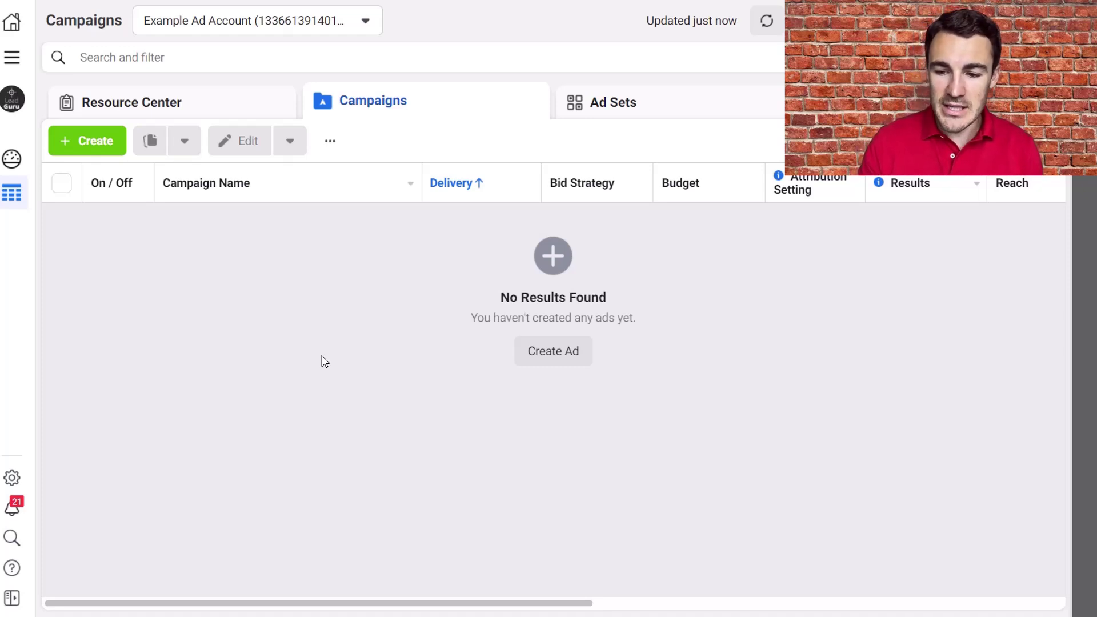
# Create a new auction campaign with the Conversions objective.
pyautogui.click(95, 141)
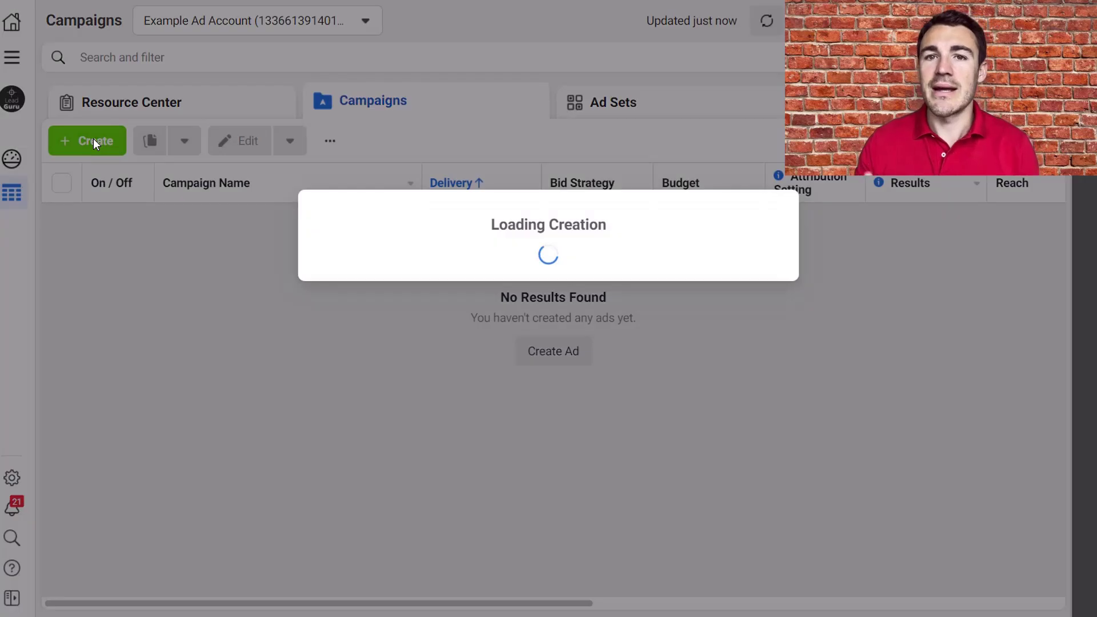
pyautogui.click(644, 267)
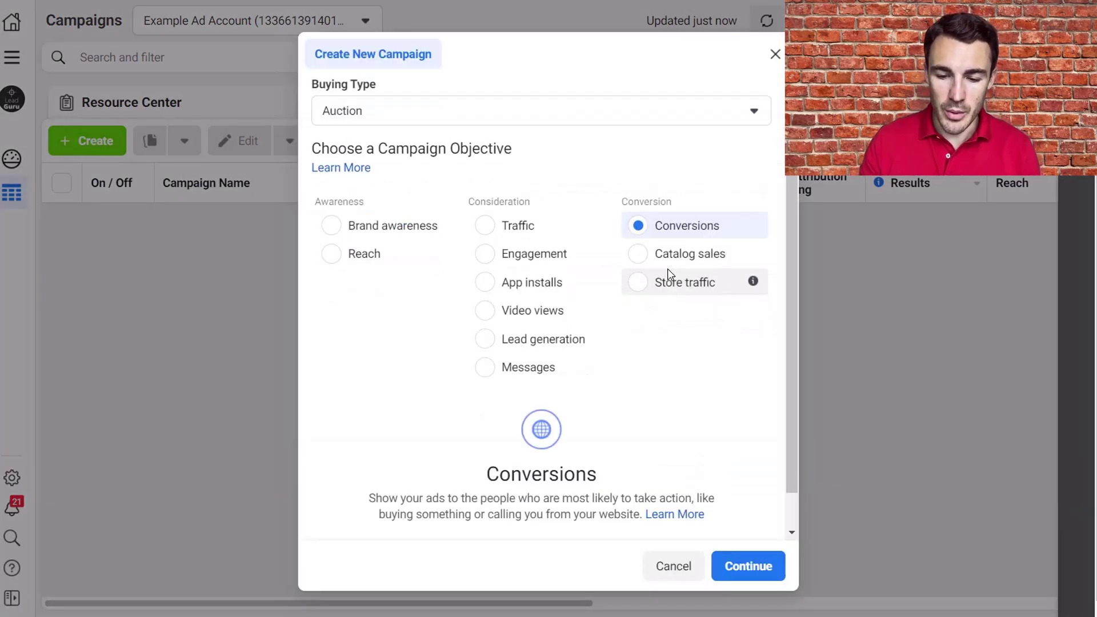
pyautogui.click(781, 569)
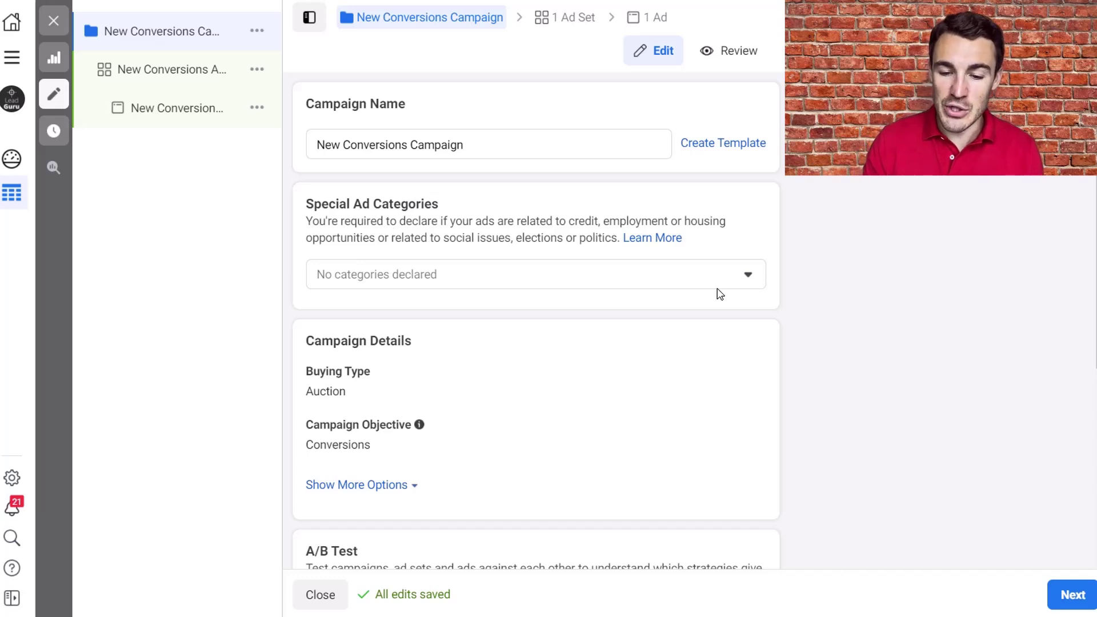
# Review the available special ad categories for the campaign without declaring any.
pyautogui.click(761, 277)
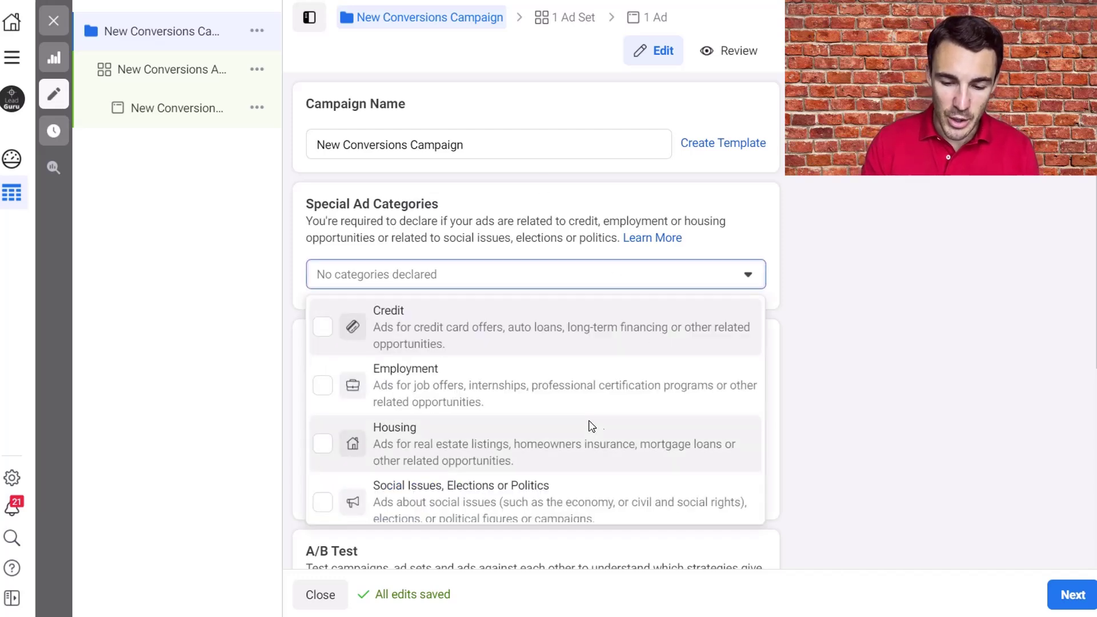
pyautogui.scroll(-1, 602, 426)
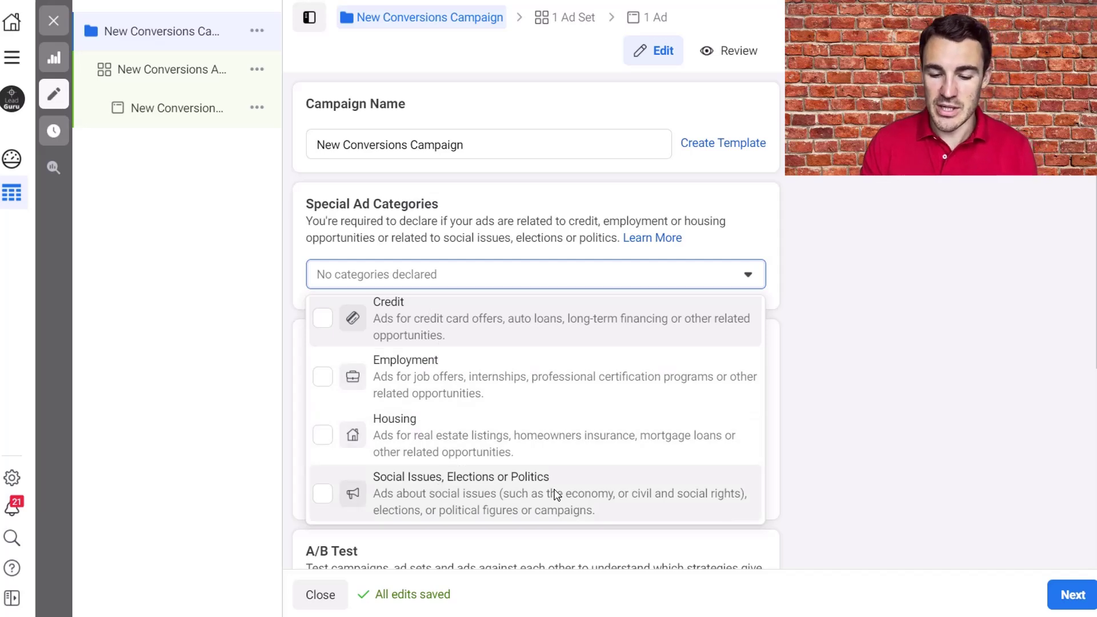
pyautogui.scroll(1, 629, 385)
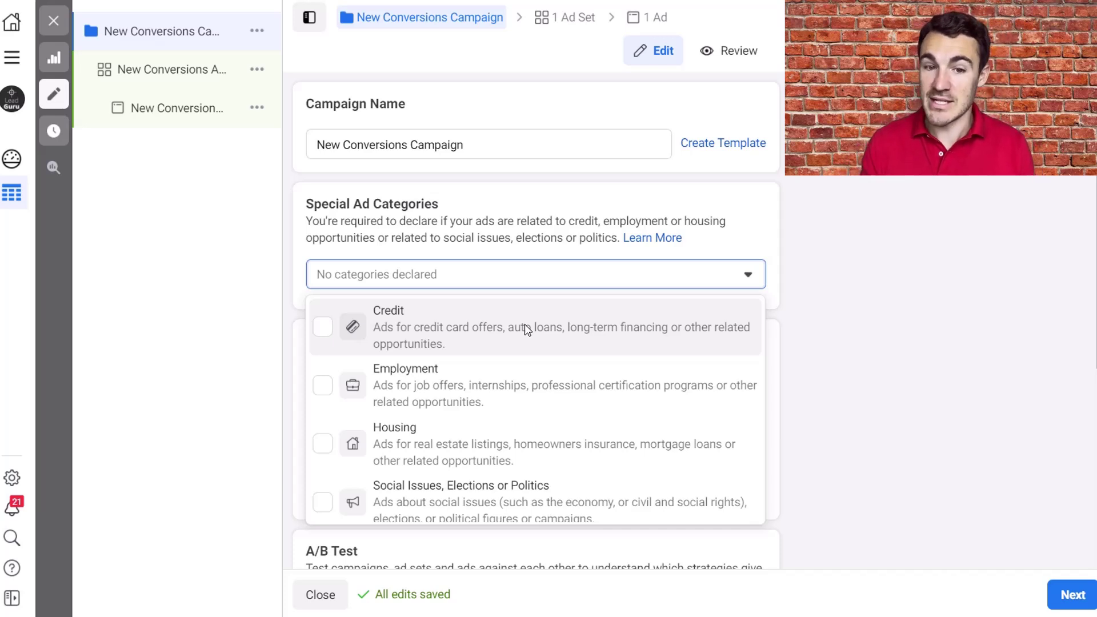
pyautogui.click(839, 314)
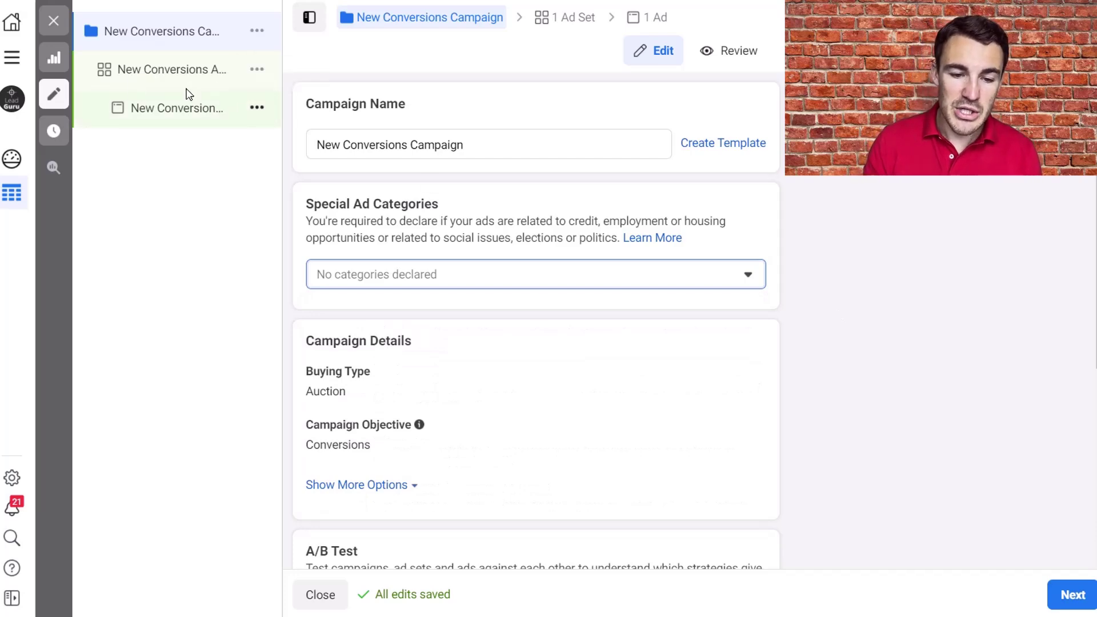
# Examine the ad set's audience options for location, age, gender and detailed targeting with no special category declared.
pyautogui.click(153, 71)
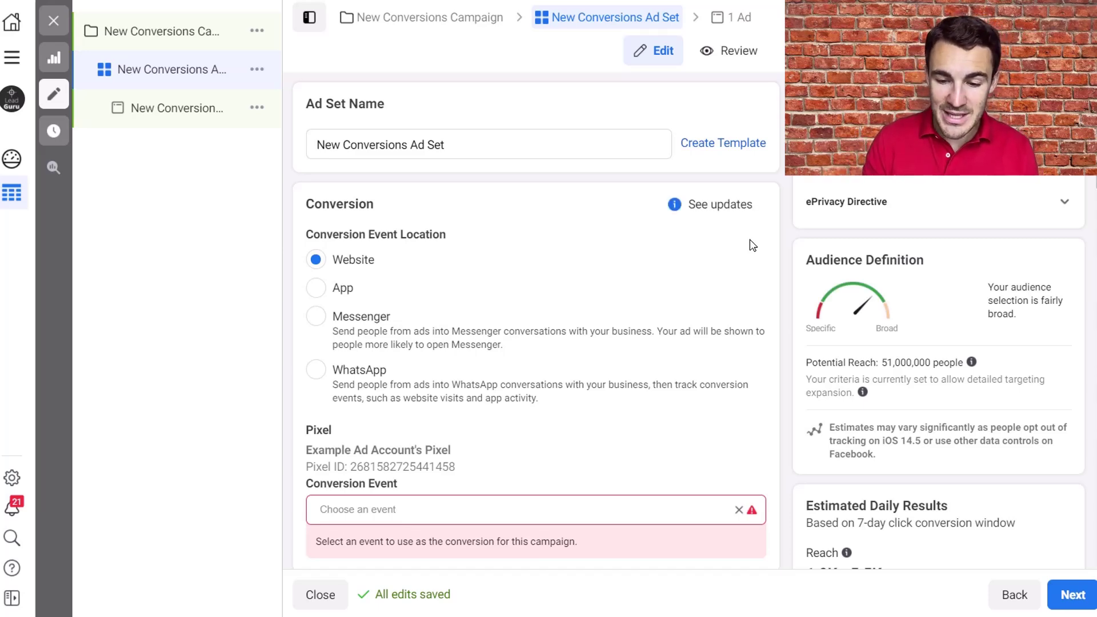
pyautogui.scroll(-15, 769, 277)
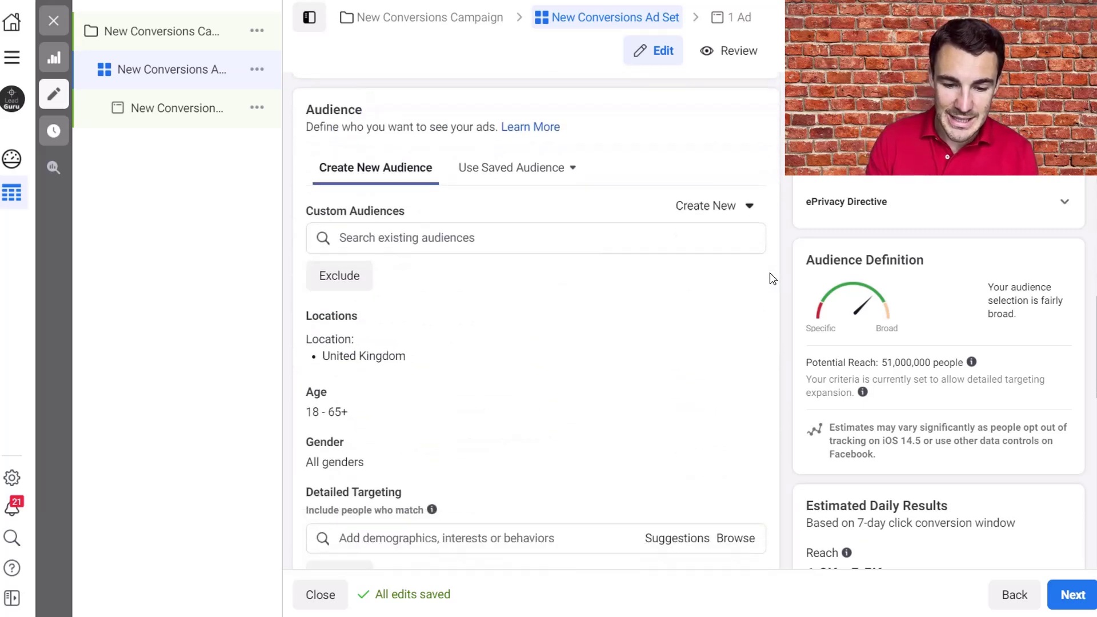
pyautogui.scroll(-1, 575, 363)
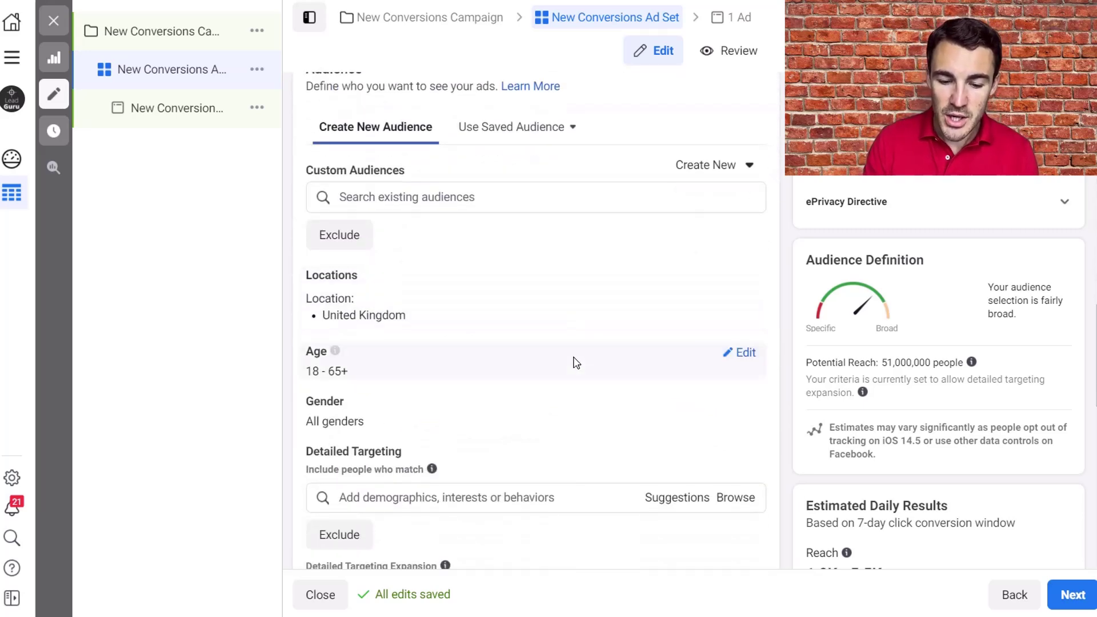
pyautogui.scroll(-1, 644, 417)
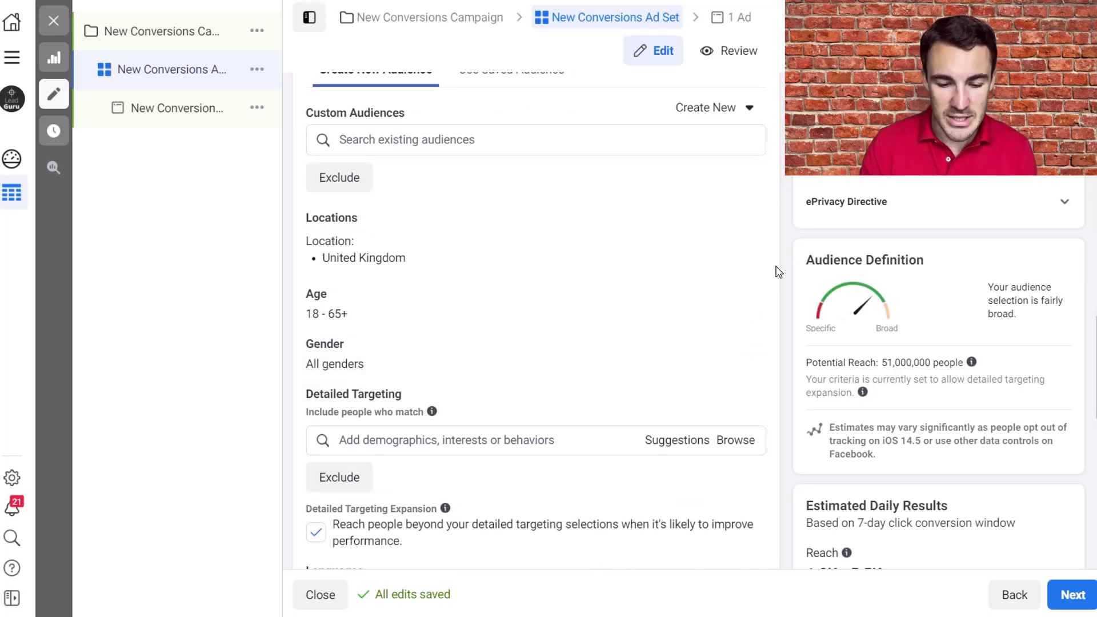
pyautogui.scroll(-2, 777, 272)
pyautogui.scroll(6, 777, 271)
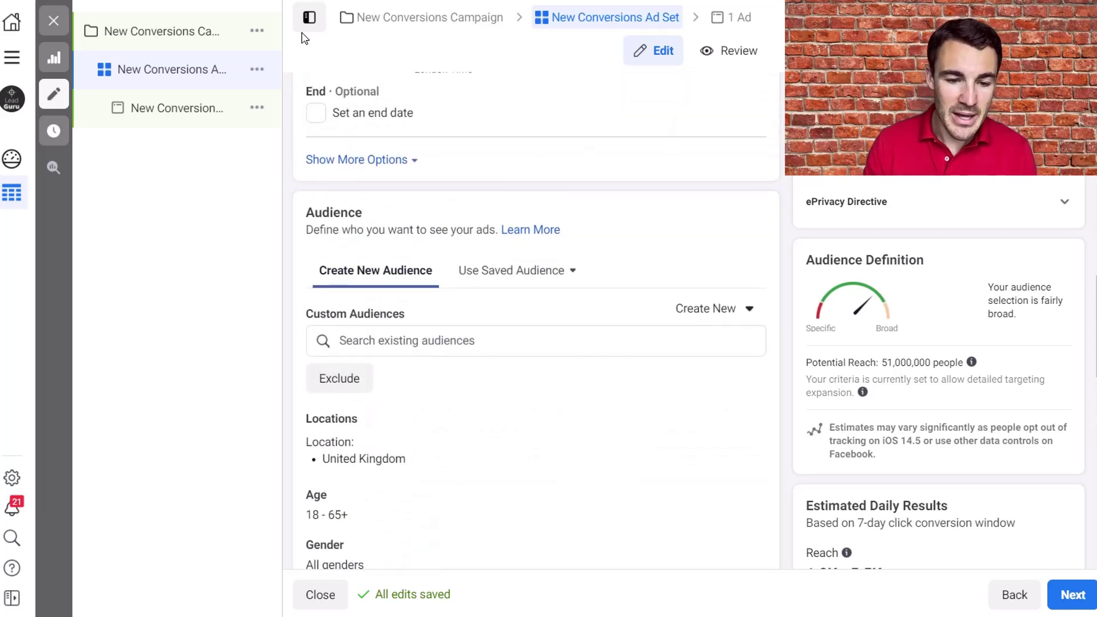
# Declare Housing as the campaign's special ad category.
pyautogui.click(189, 36)
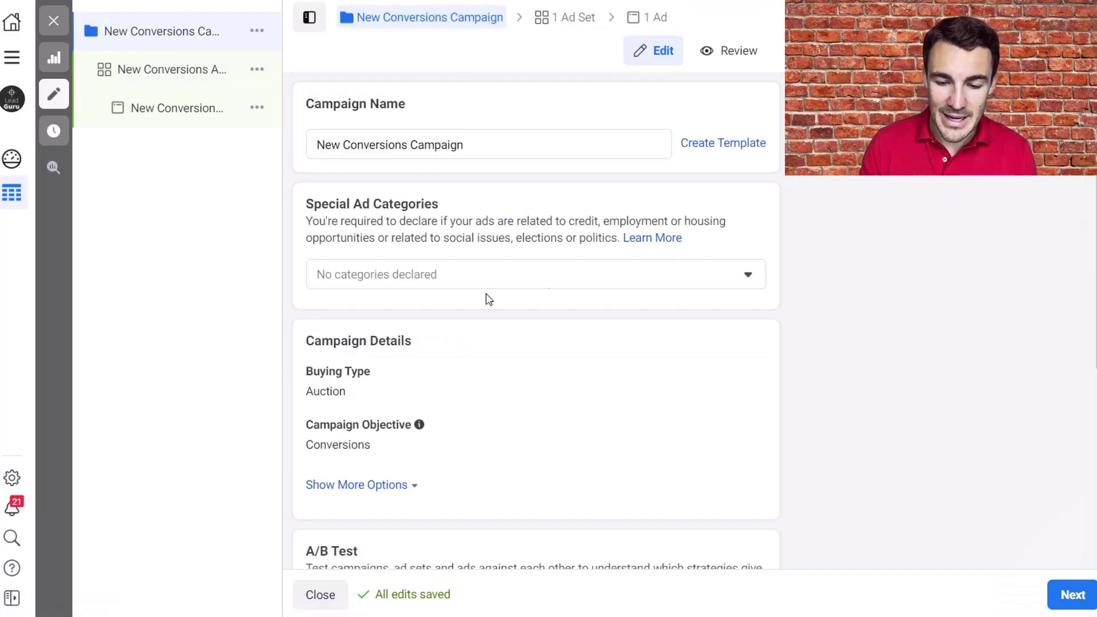
pyautogui.click(597, 286)
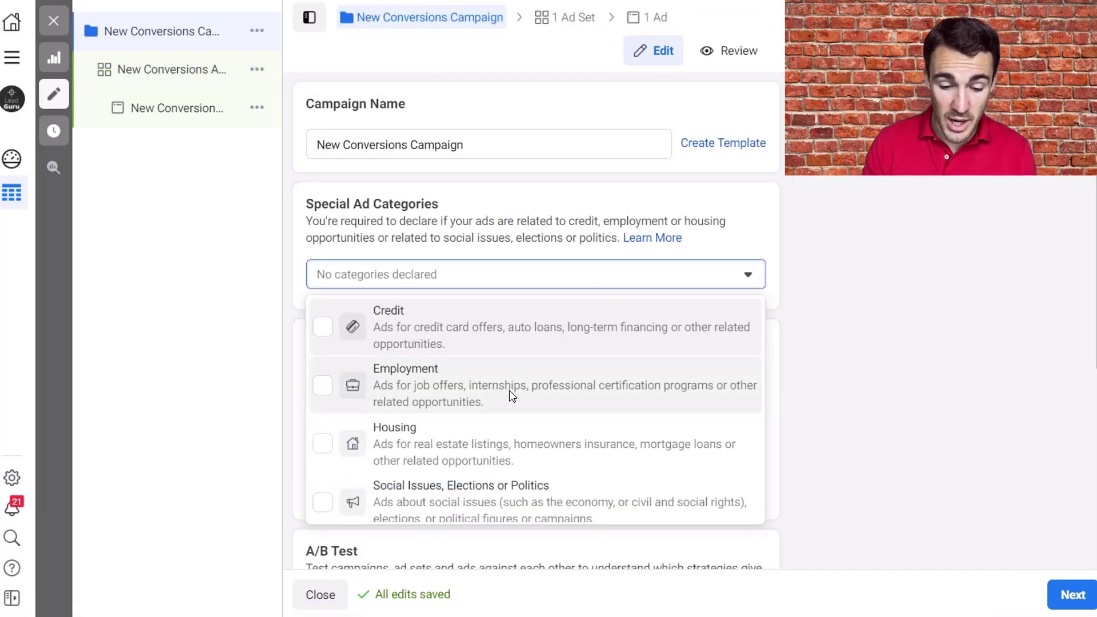
pyautogui.click(492, 451)
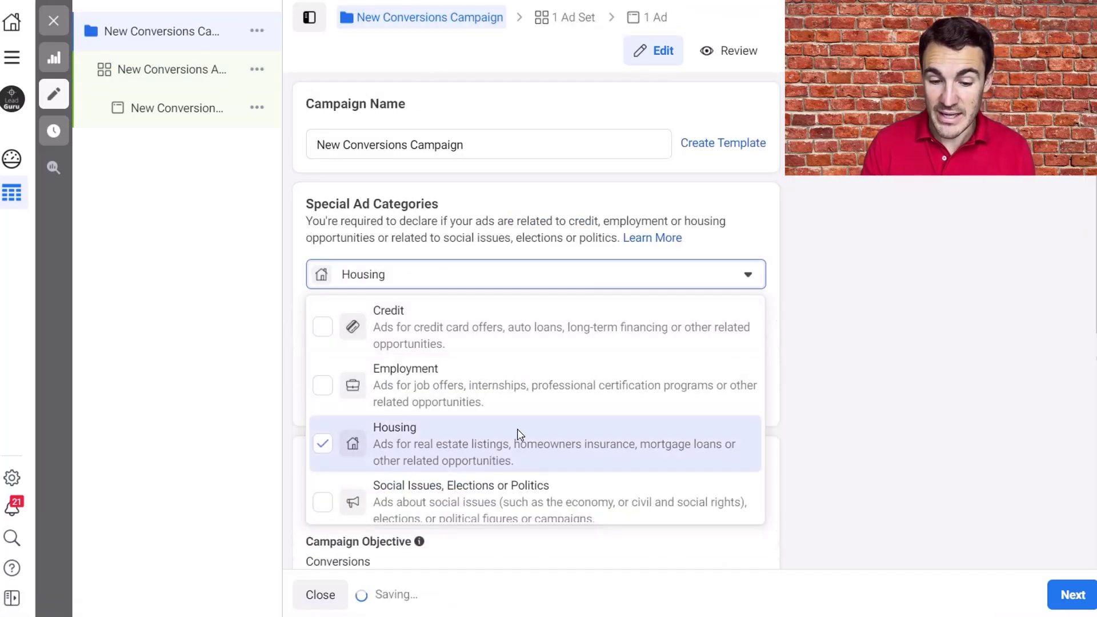
pyautogui.click(792, 247)
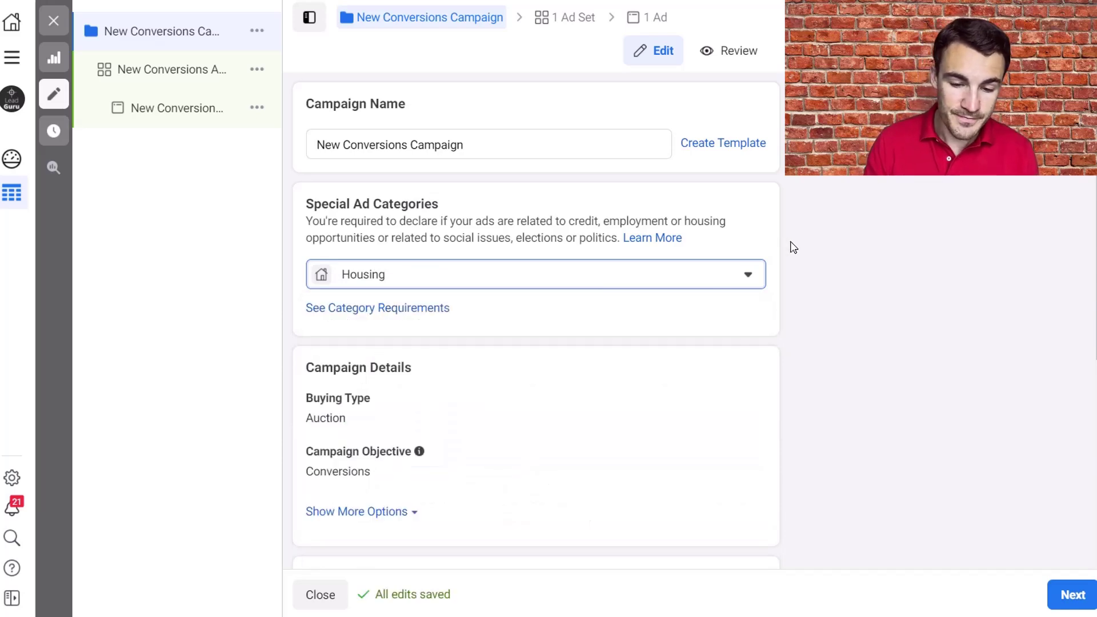
# Read the Housing category requirements, including the non-discrimination rules and the audience selection options.
pyautogui.click(363, 308)
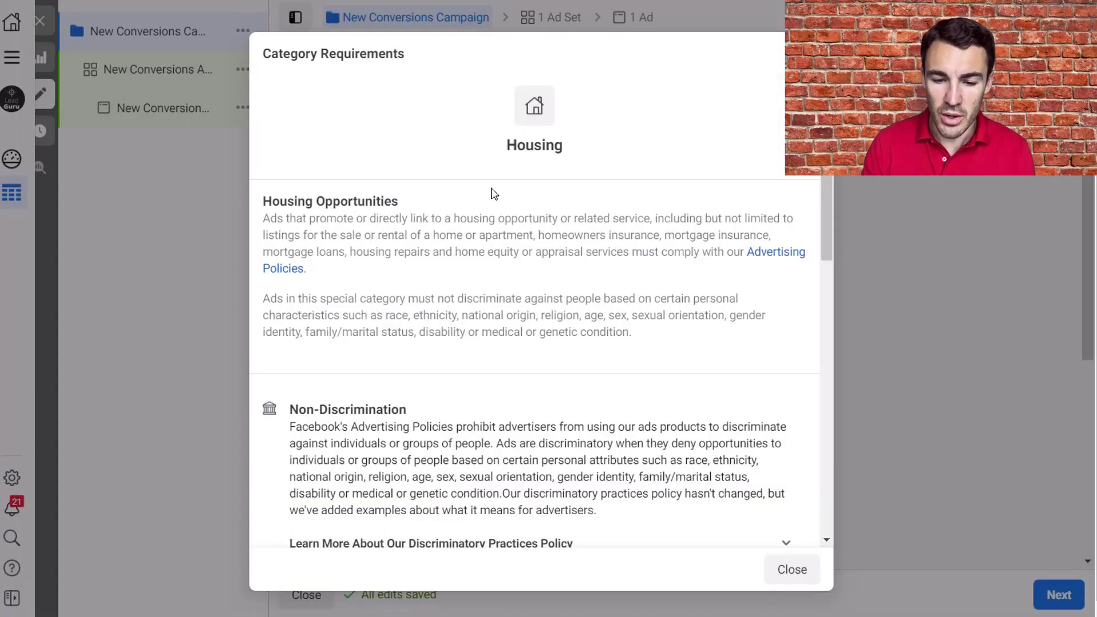
pyautogui.scroll(-6, 668, 384)
pyautogui.scroll(3, 666, 382)
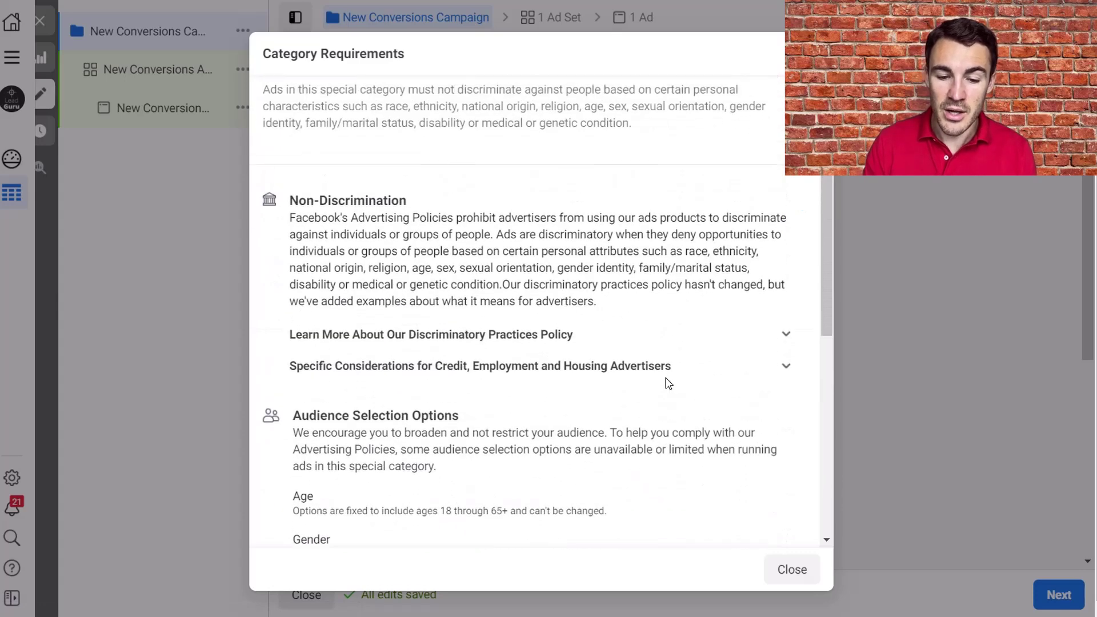
pyautogui.scroll(-1, 666, 382)
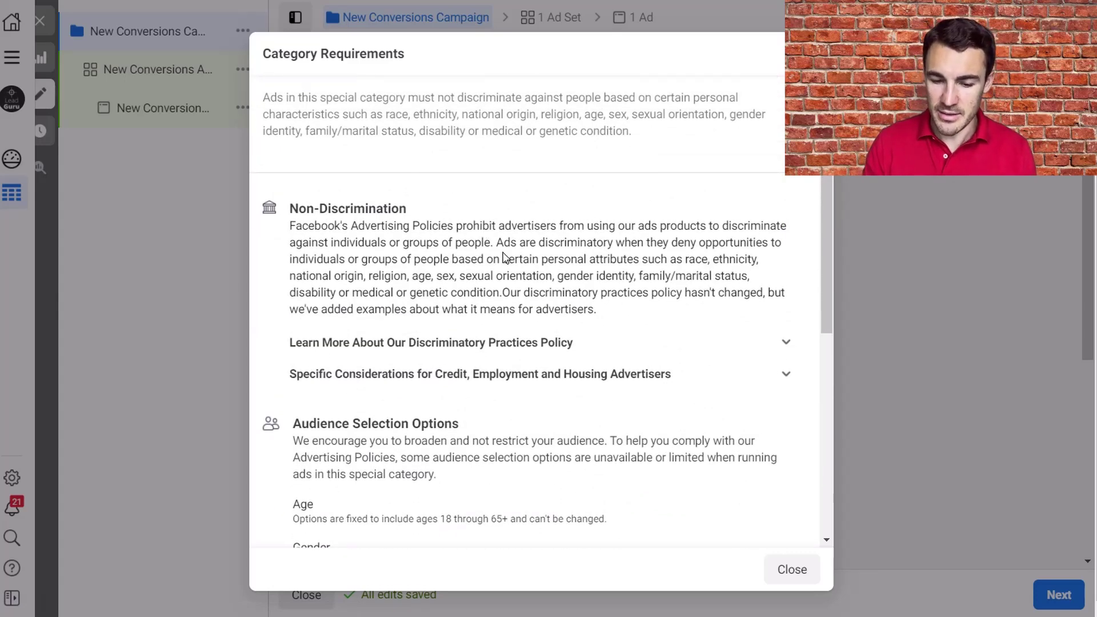
pyautogui.scroll(-1, 398, 288)
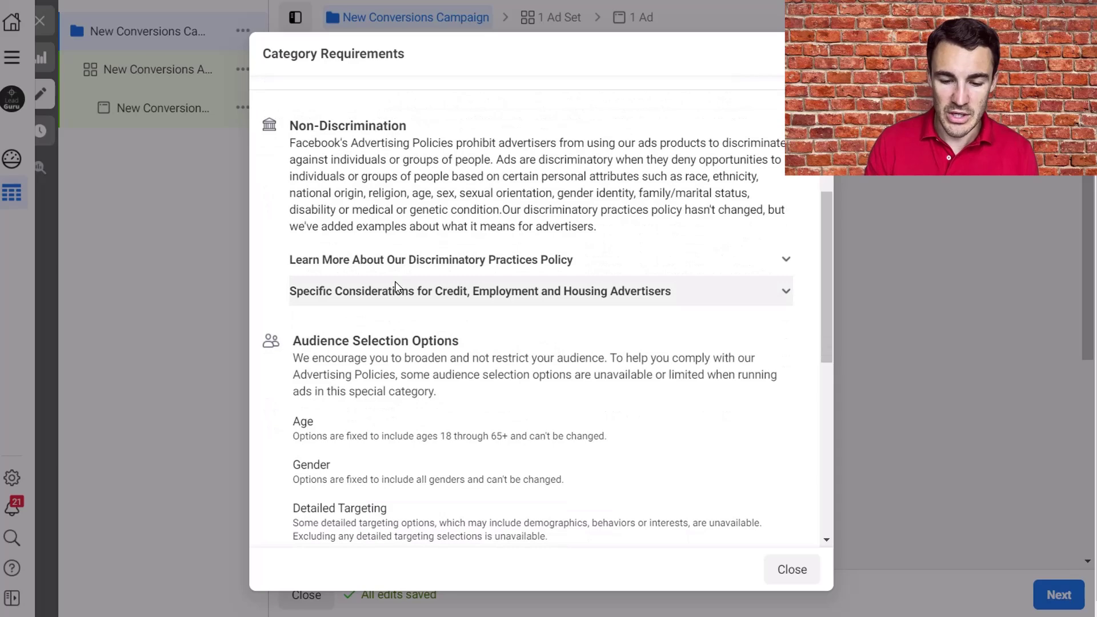
pyautogui.scroll(-1, 574, 343)
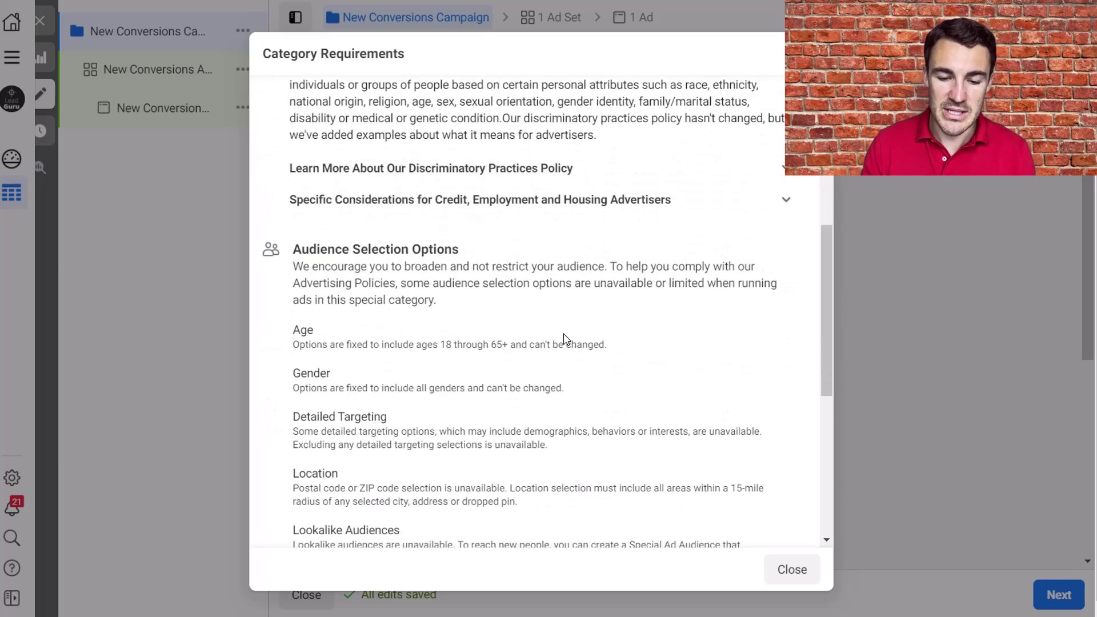
pyautogui.scroll(-2, 486, 488)
pyautogui.scroll(-1, 503, 494)
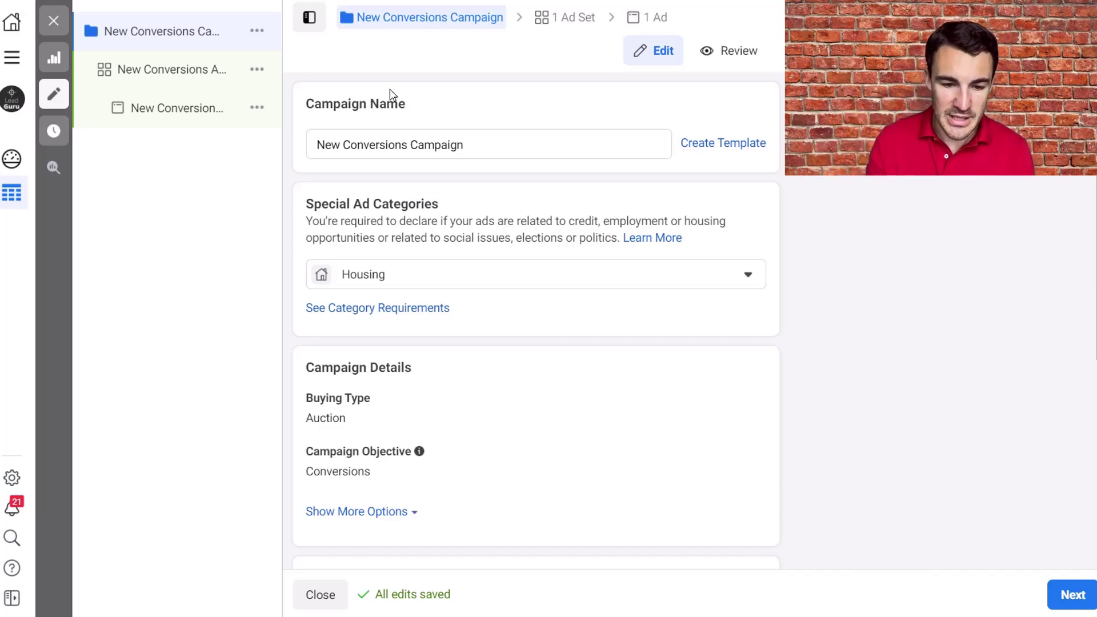
# Examine how the ad set's custom audience, age, gender and detailed targeting options are restricted under the Housing category.
pyautogui.click(139, 71)
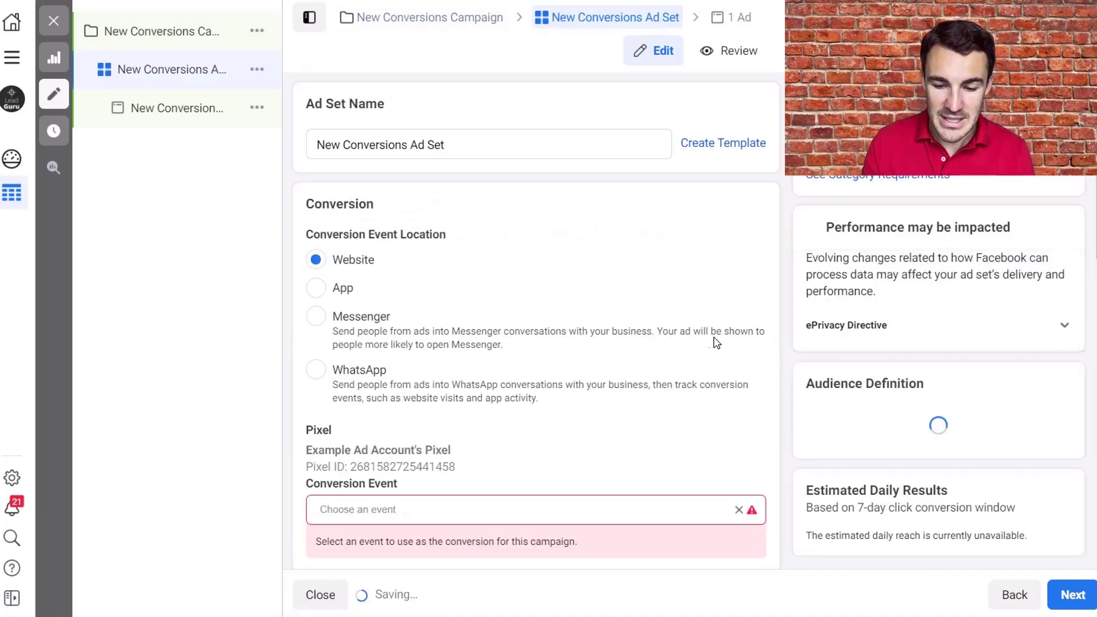
pyautogui.scroll(-2, 777, 369)
pyautogui.scroll(-15, 777, 368)
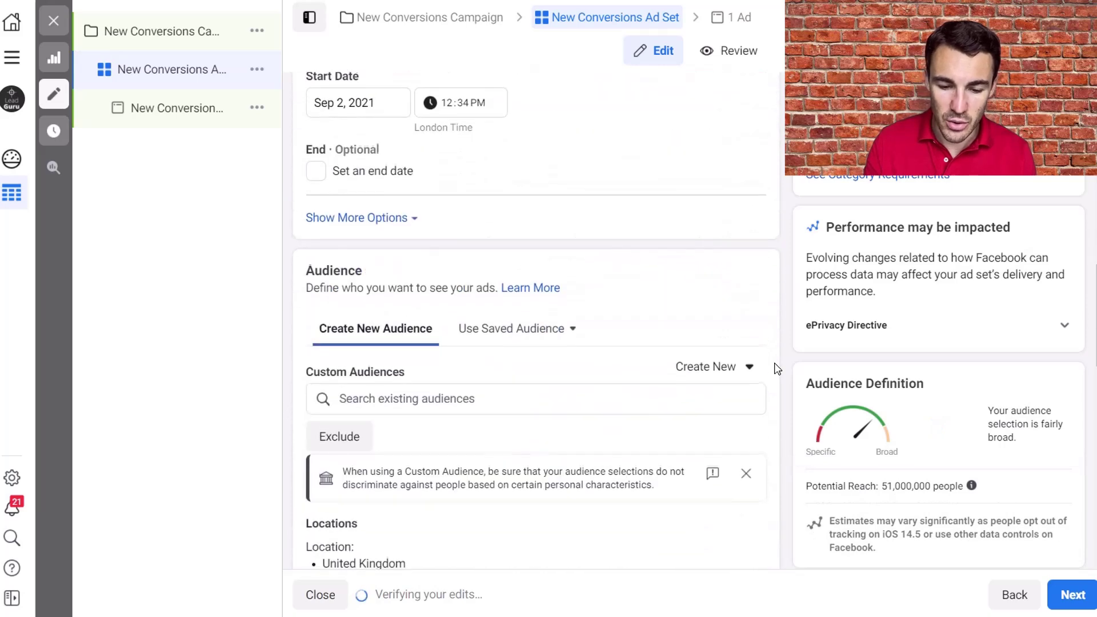
pyautogui.scroll(-1, 777, 368)
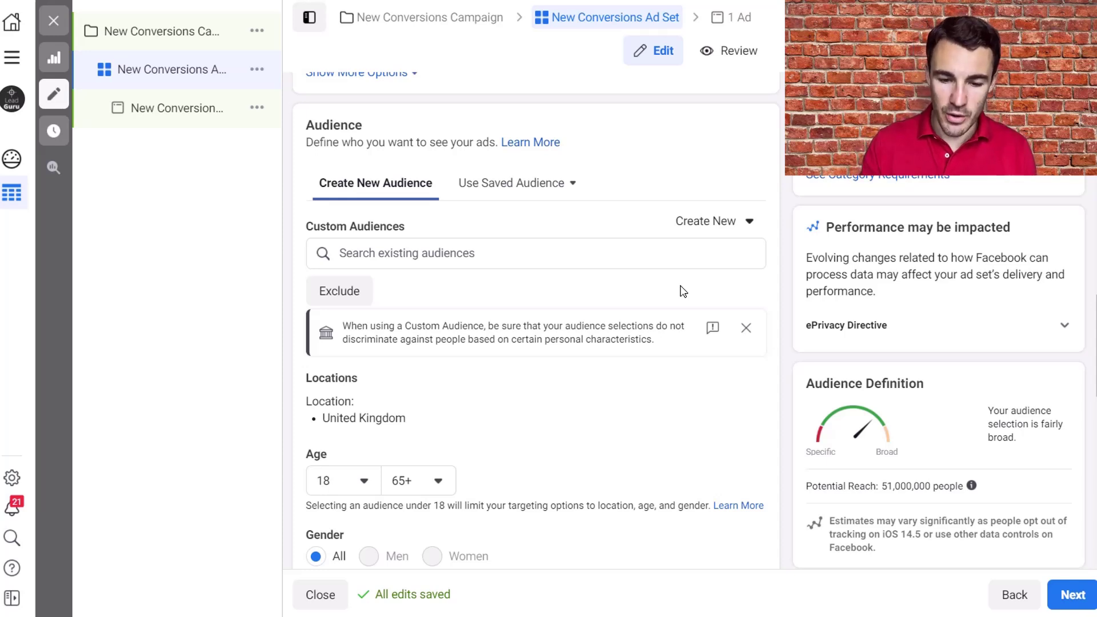
pyautogui.scroll(-5, 542, 300)
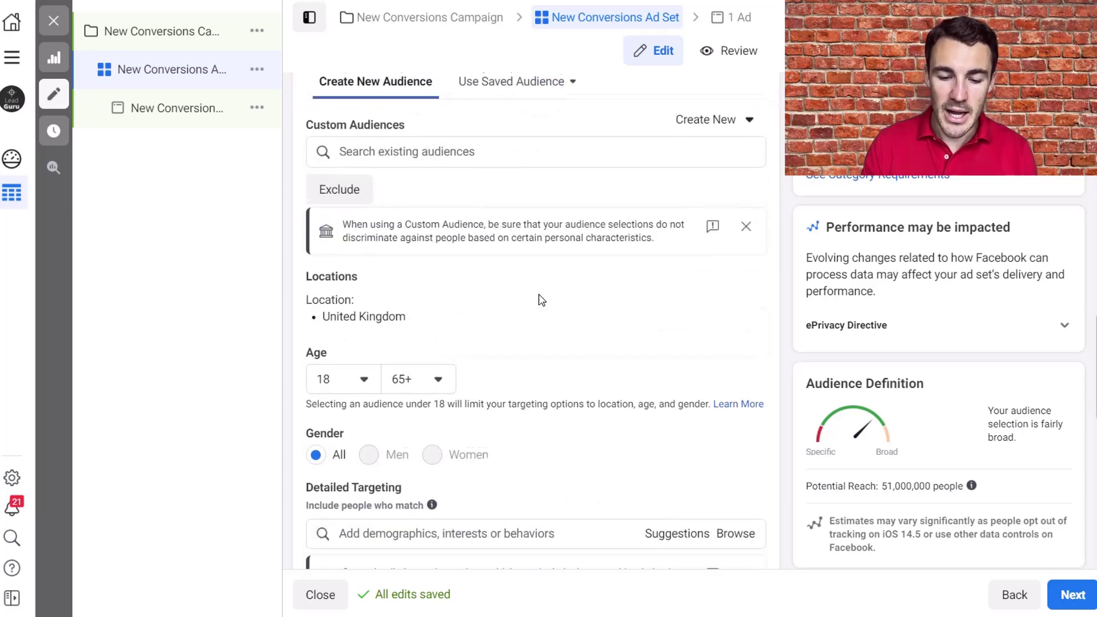
pyautogui.scroll(-1, 646, 289)
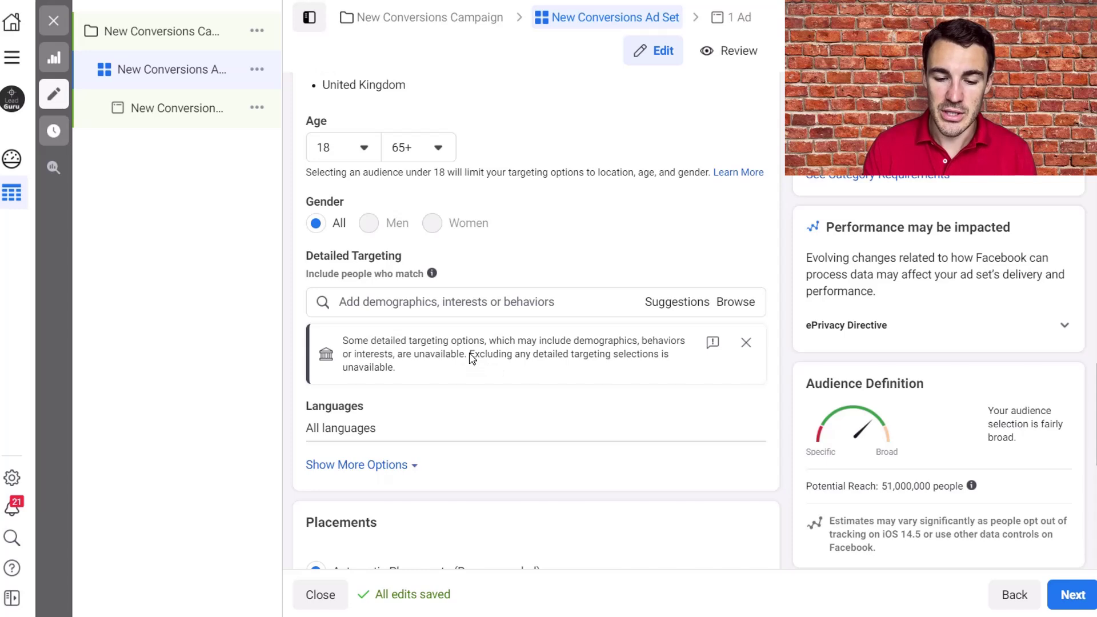
# Highlight the exclusion sentence and the words "detailed targeting" in the ad set's Detailed Targeting notice while reading it.
pyautogui.moveTo(470, 356); pyautogui.dragTo(492, 368)
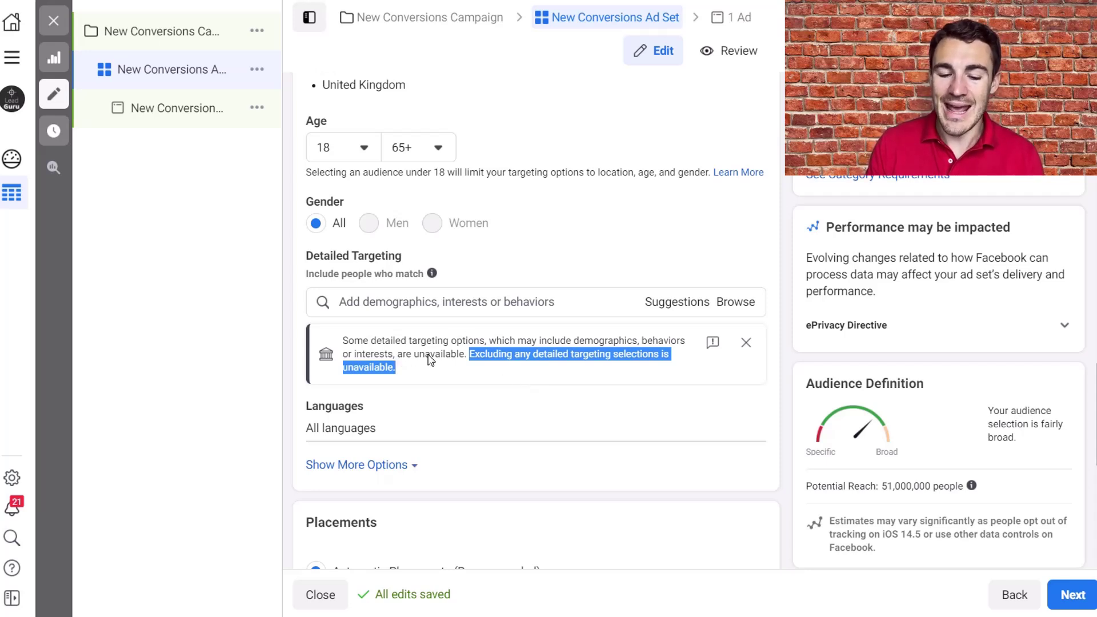
pyautogui.moveTo(371, 341); pyautogui.dragTo(450, 342)
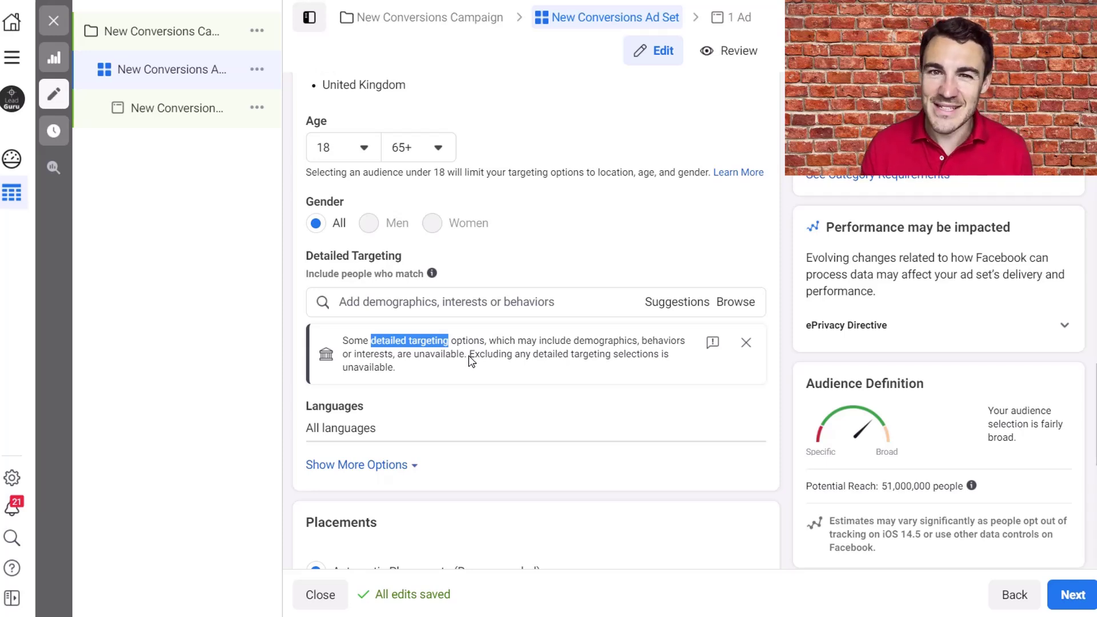
pyautogui.click(471, 360)
pyautogui.scroll(1, 727, 318)
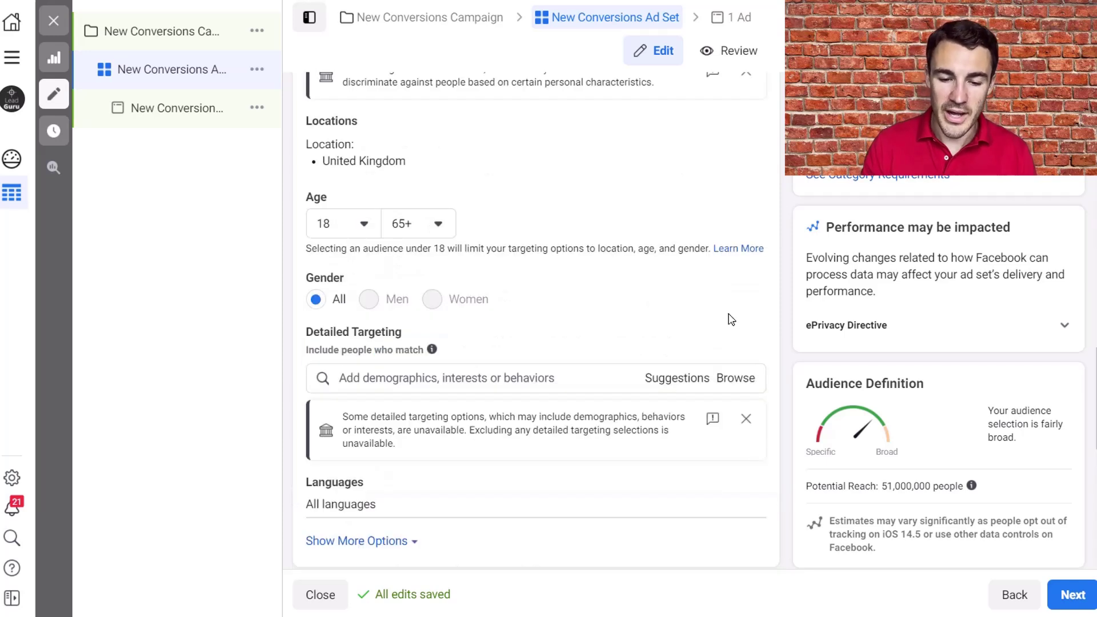
# Add Credit and Employment to the campaign's special ad categories alongside Housing.
pyautogui.click(176, 40)
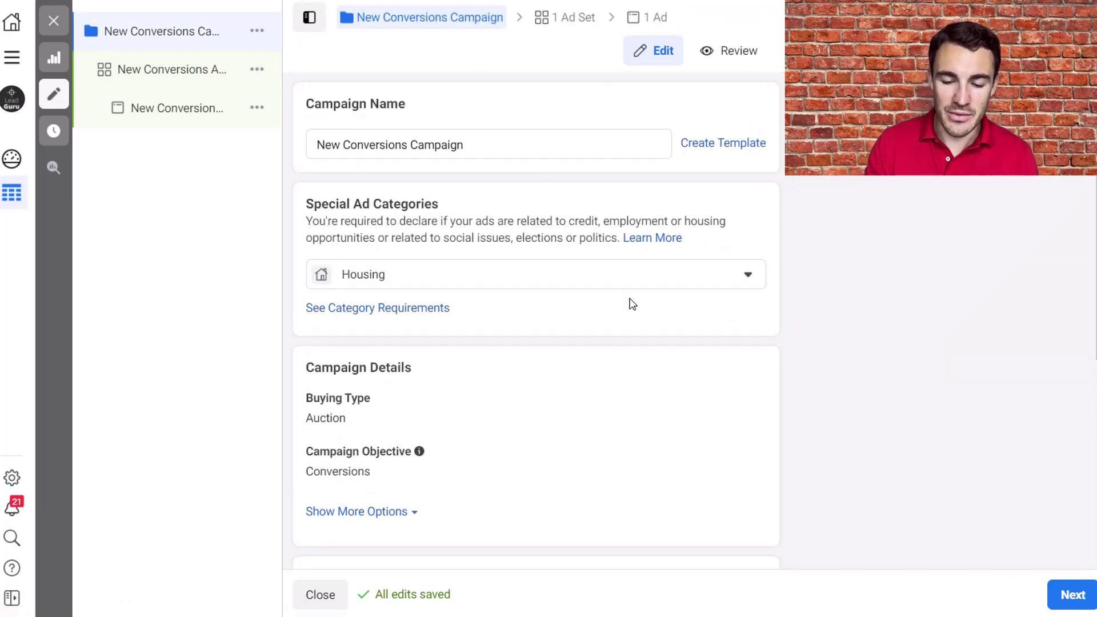
pyautogui.click(657, 281)
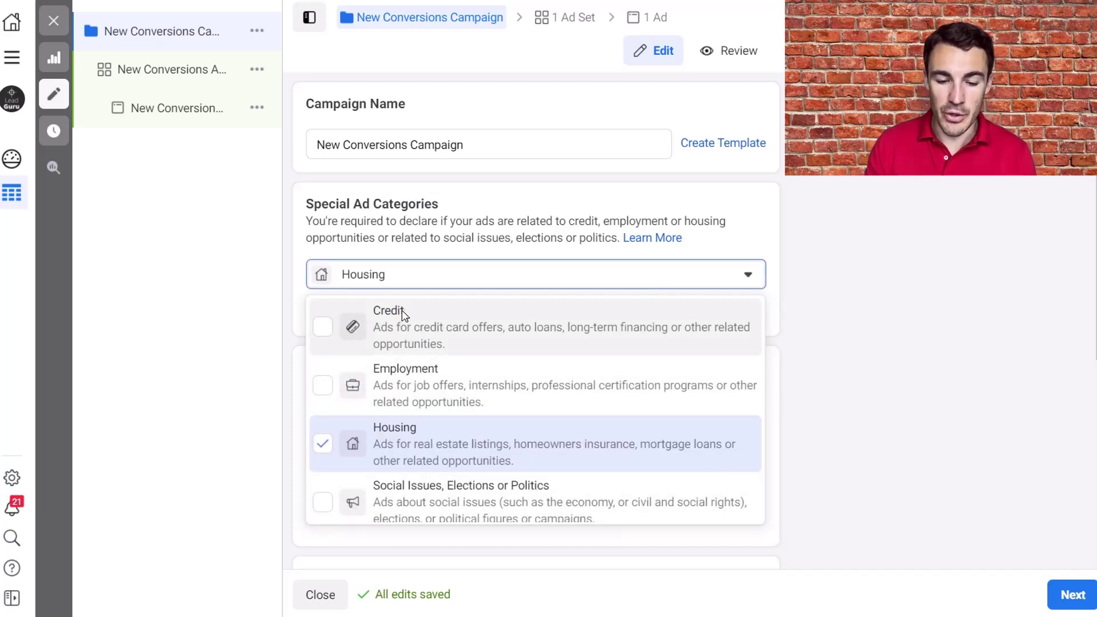
pyautogui.click(342, 326)
pyautogui.click(320, 389)
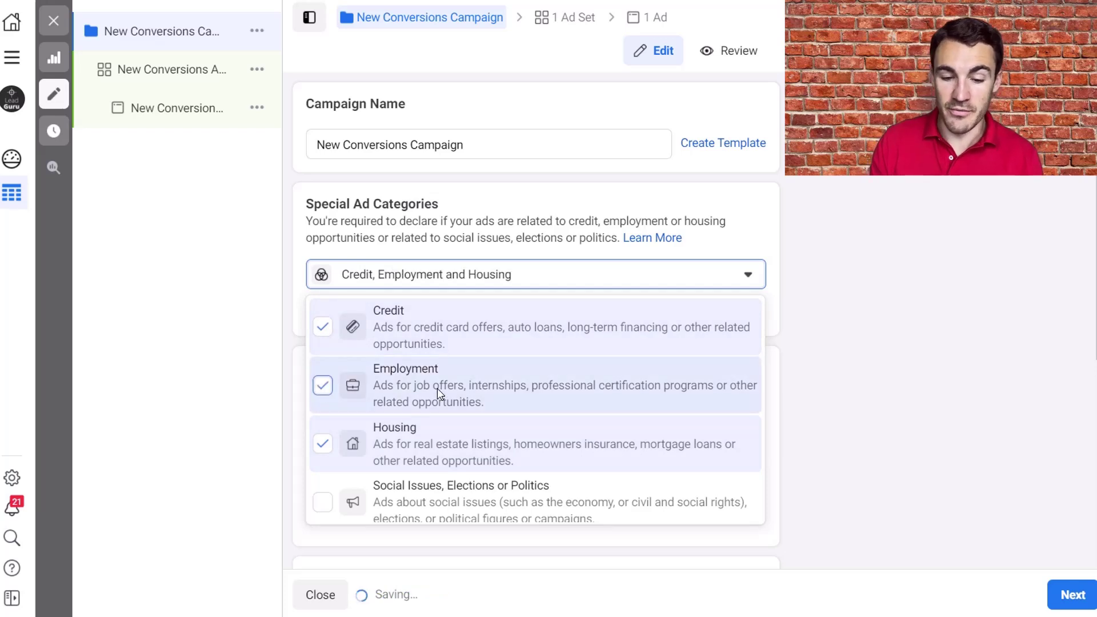
# Remove Employment, Credit and Housing from the campaign's special ad categories.
pyautogui.click(321, 386)
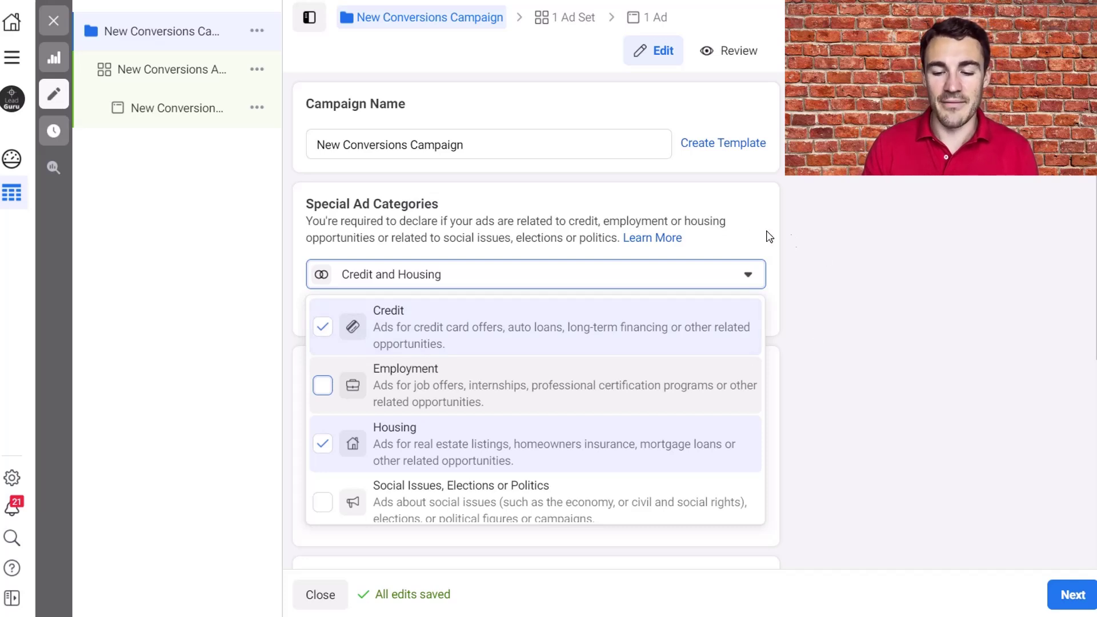
pyautogui.click(322, 327)
pyautogui.click(322, 444)
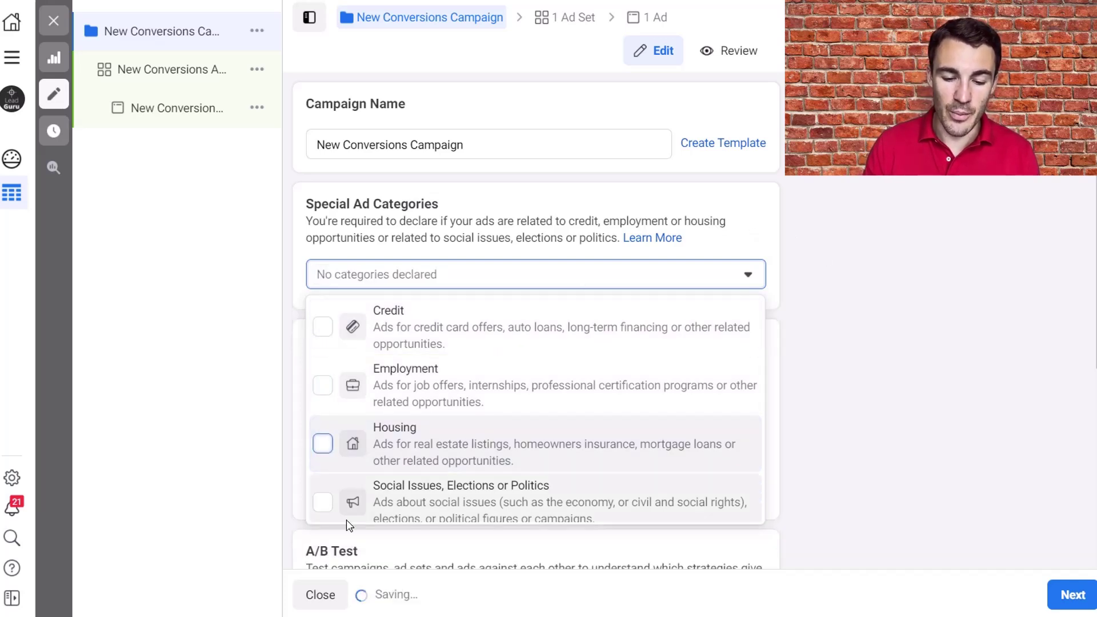
# Declare Social Issues, Elections or Politics as the campaign's special ad category.
pyautogui.click(323, 502)
pyautogui.scroll(-1, 560, 491)
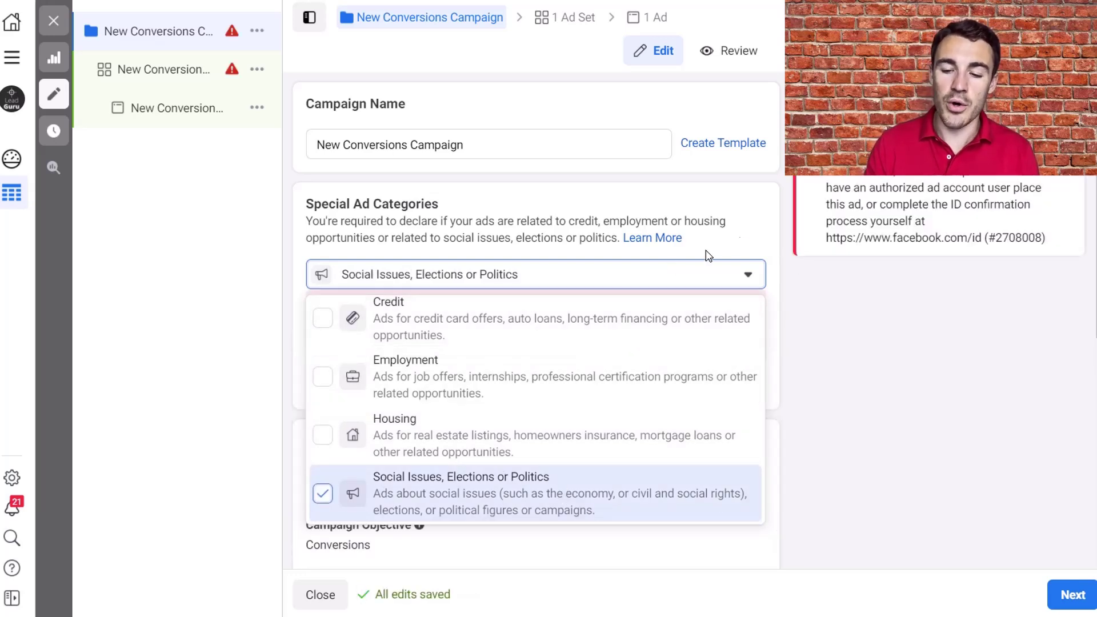
pyautogui.click(767, 233)
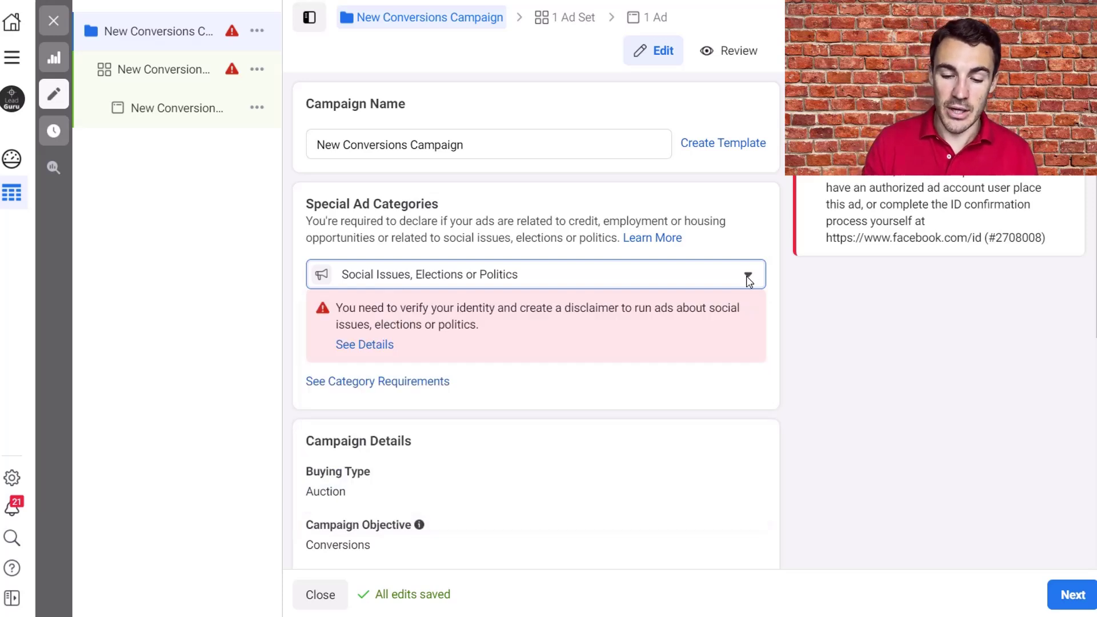
# Review the descriptions of the special ad categories available for the campaign, from Credit through Social Issues, Elections or Politics.
pyautogui.click(748, 275)
pyautogui.click(774, 231)
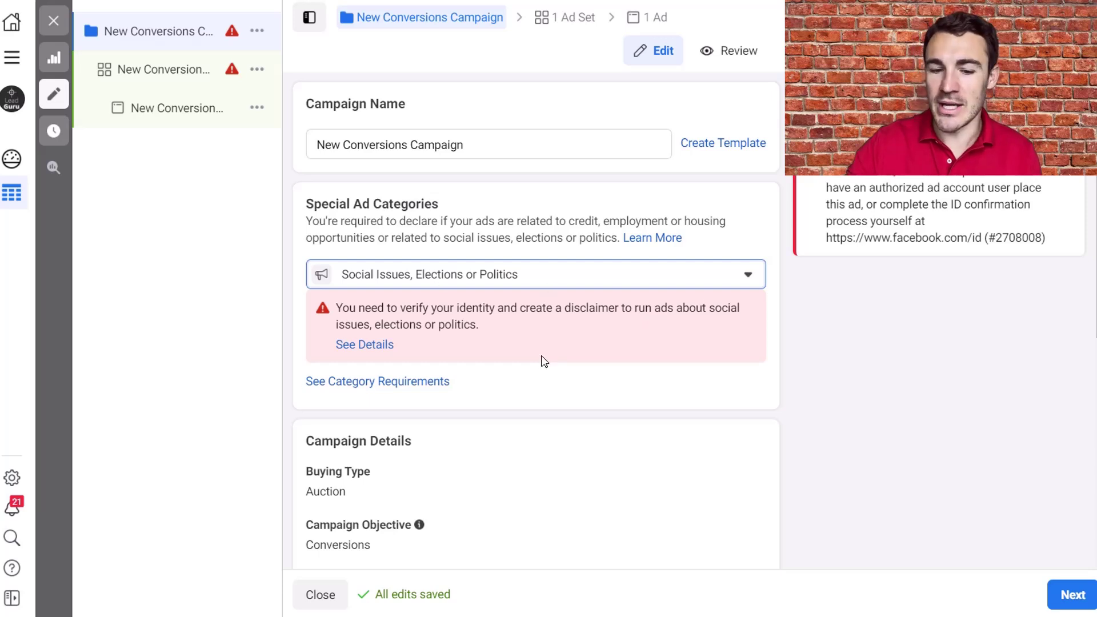
pyautogui.click(552, 286)
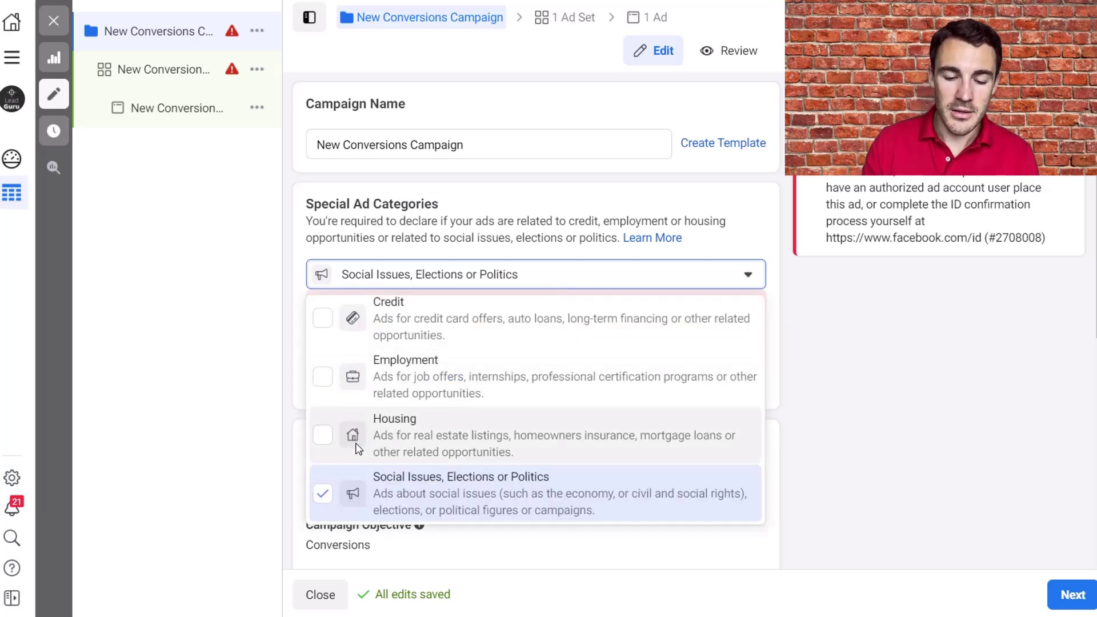
pyautogui.scroll(1, 355, 448)
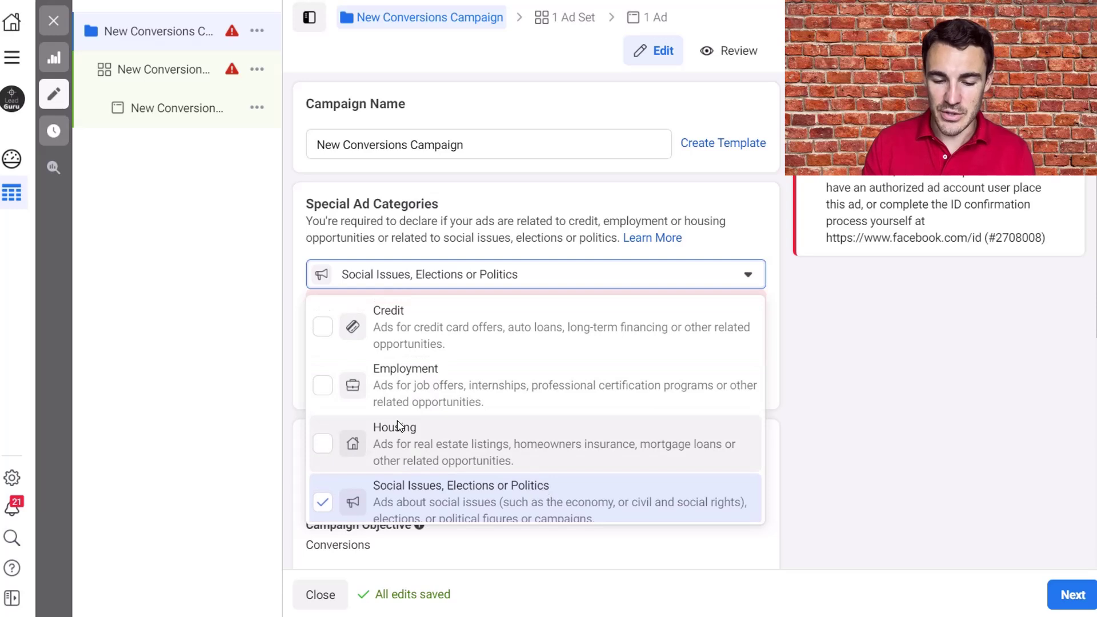
pyautogui.scroll(-1, 454, 448)
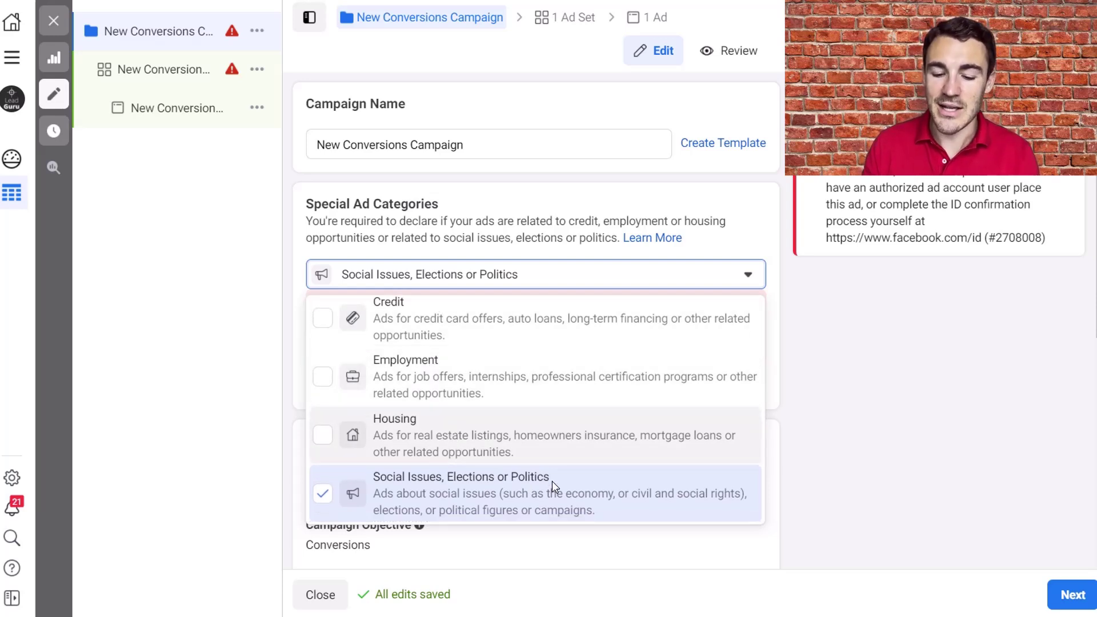
pyautogui.click(787, 398)
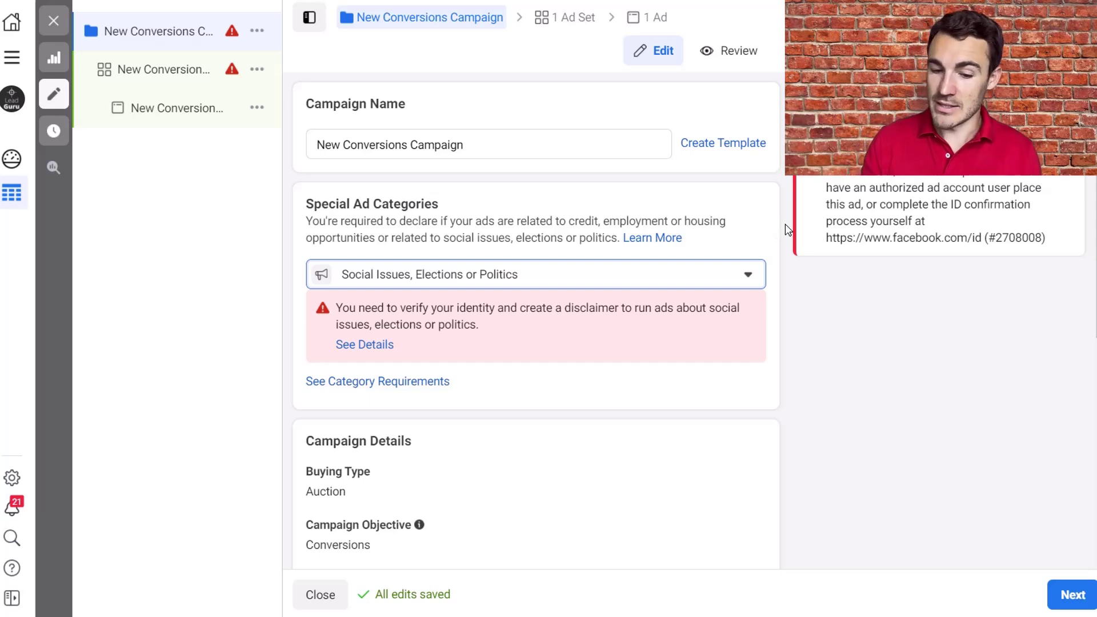
# Replace Social Issues, Elections or Politics with Housing, Employment and Credit in the campaign's special ad categories.
pyautogui.click(750, 278)
pyautogui.click(323, 495)
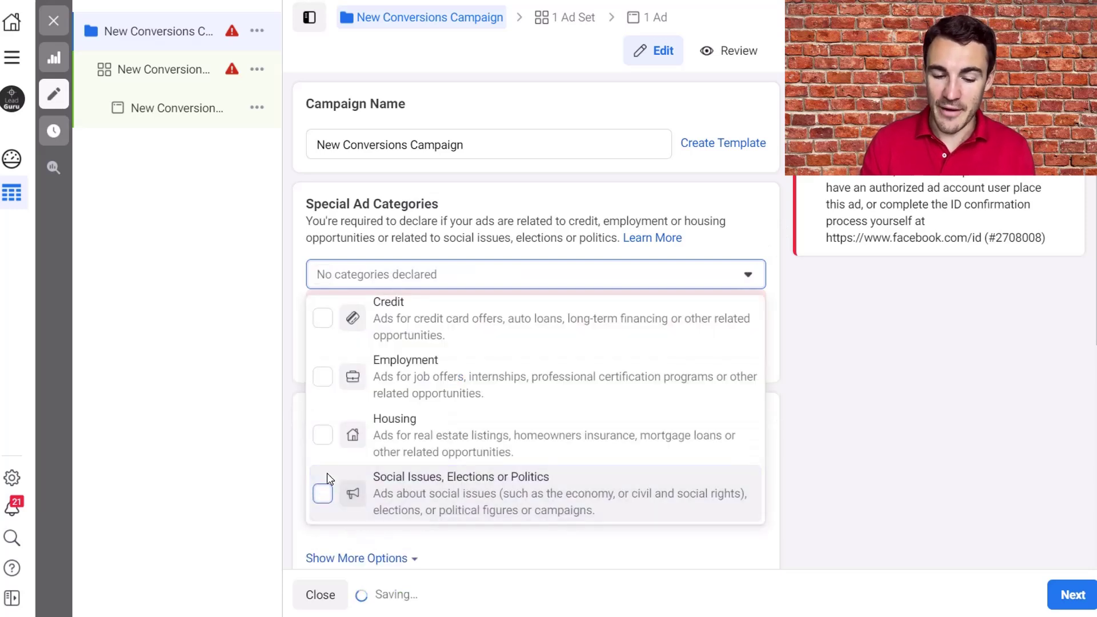
pyautogui.click(323, 435)
pyautogui.click(324, 376)
pyautogui.click(335, 318)
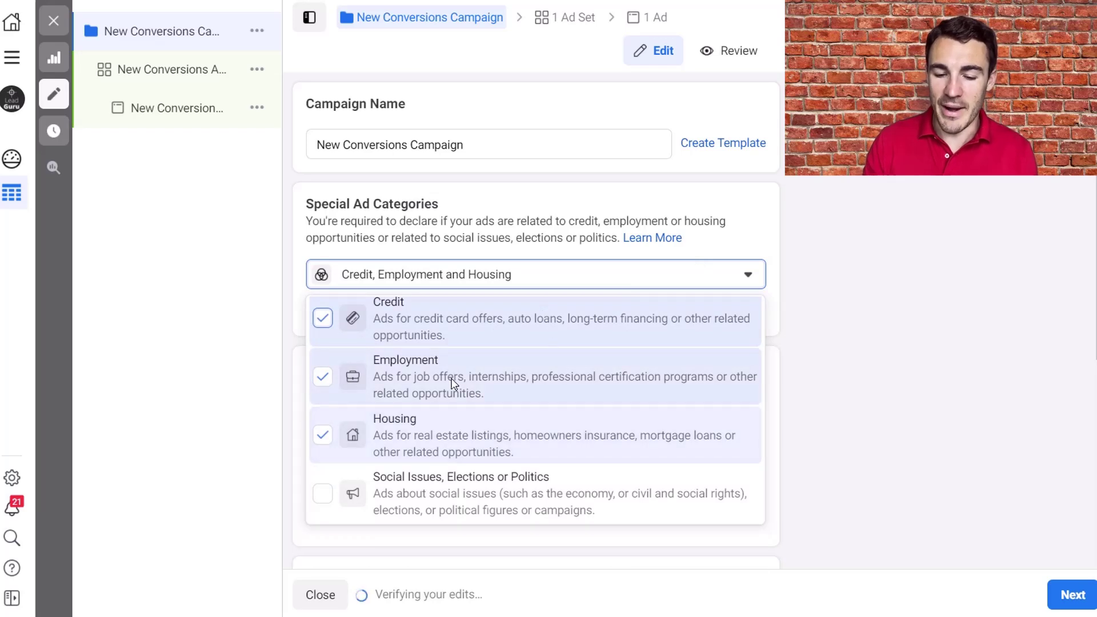
pyautogui.scroll(1, 453, 381)
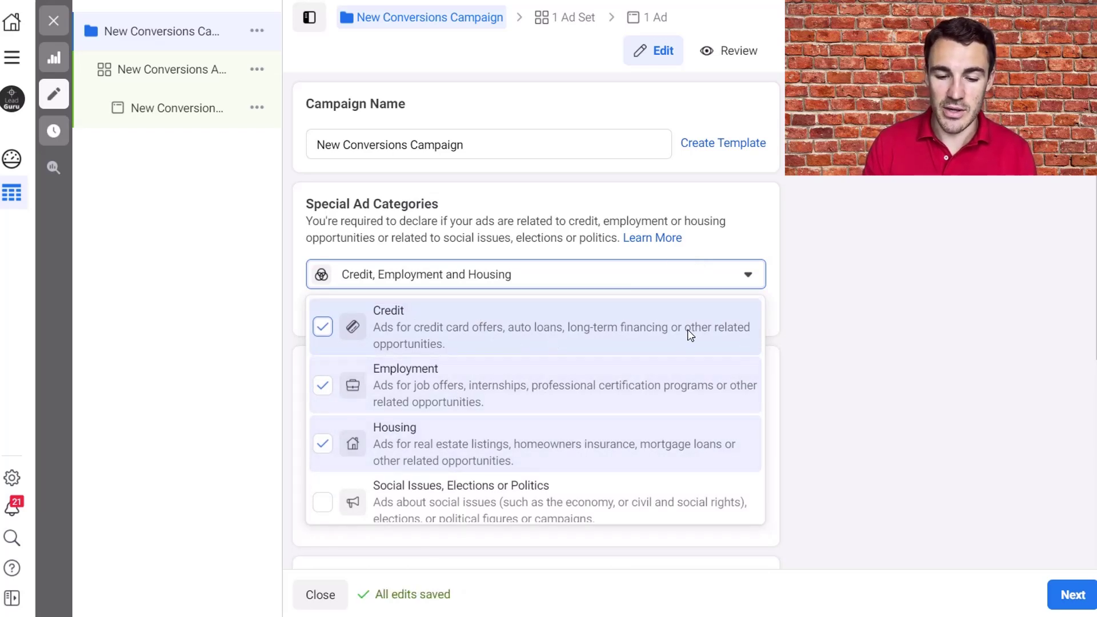
pyautogui.click(768, 235)
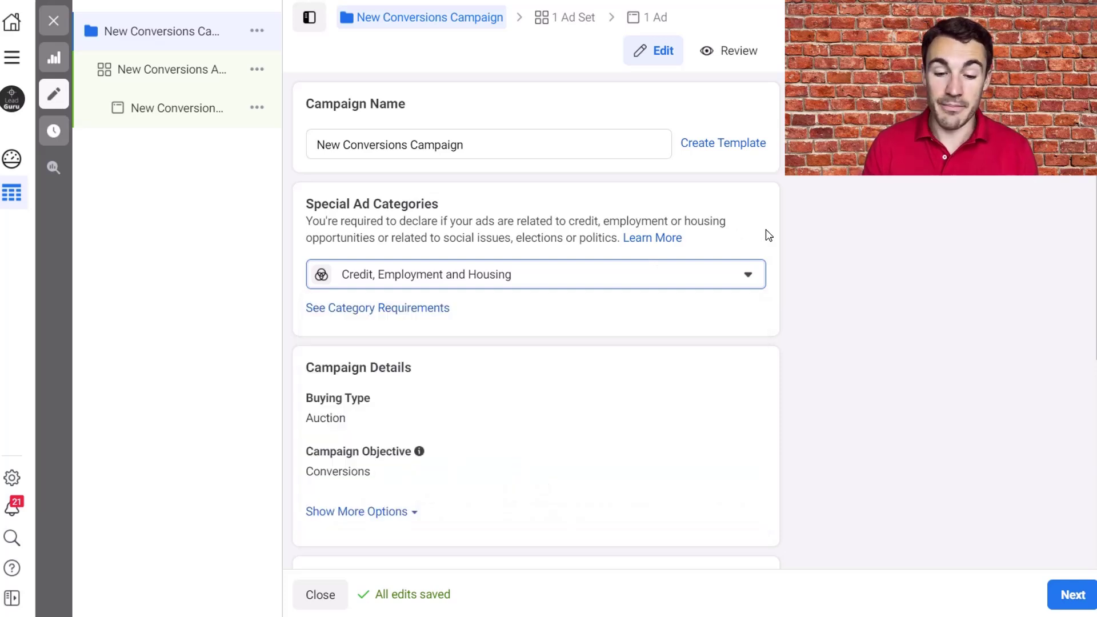
# Remove Credit and Housing from the campaign's special ad categories, keeping only Employment declared.
pyautogui.click(679, 275)
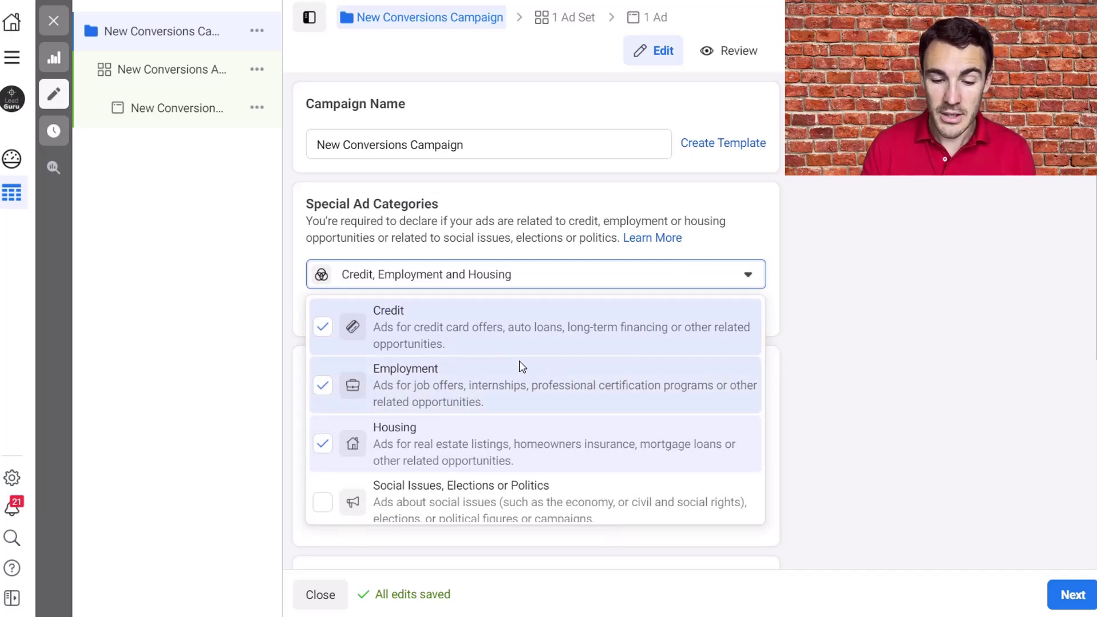
pyautogui.click(323, 327)
pyautogui.click(321, 445)
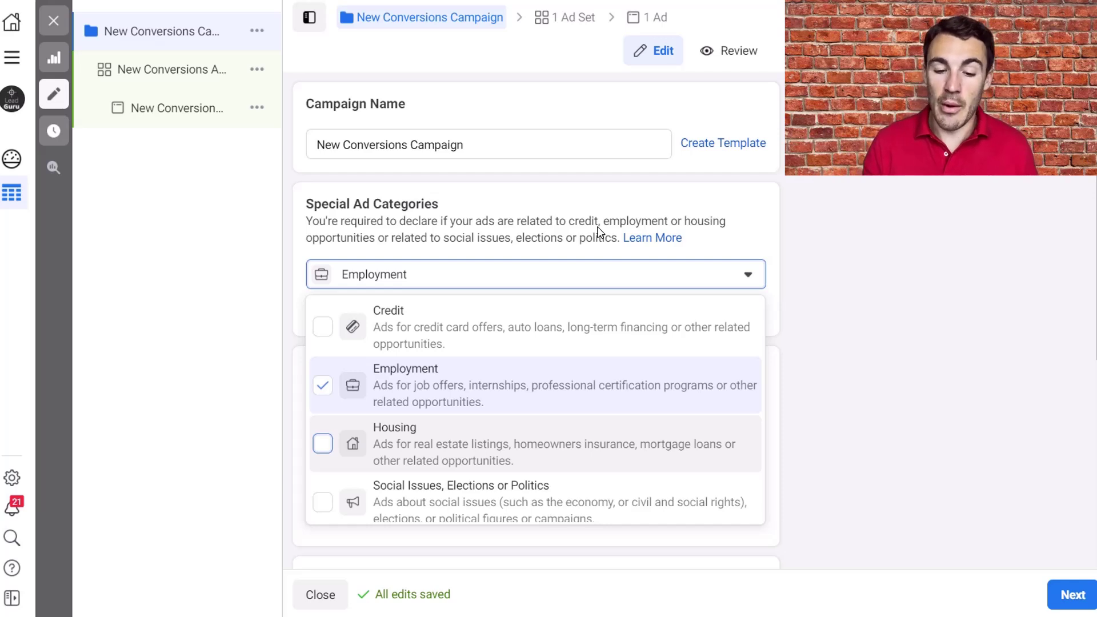
pyautogui.click(780, 275)
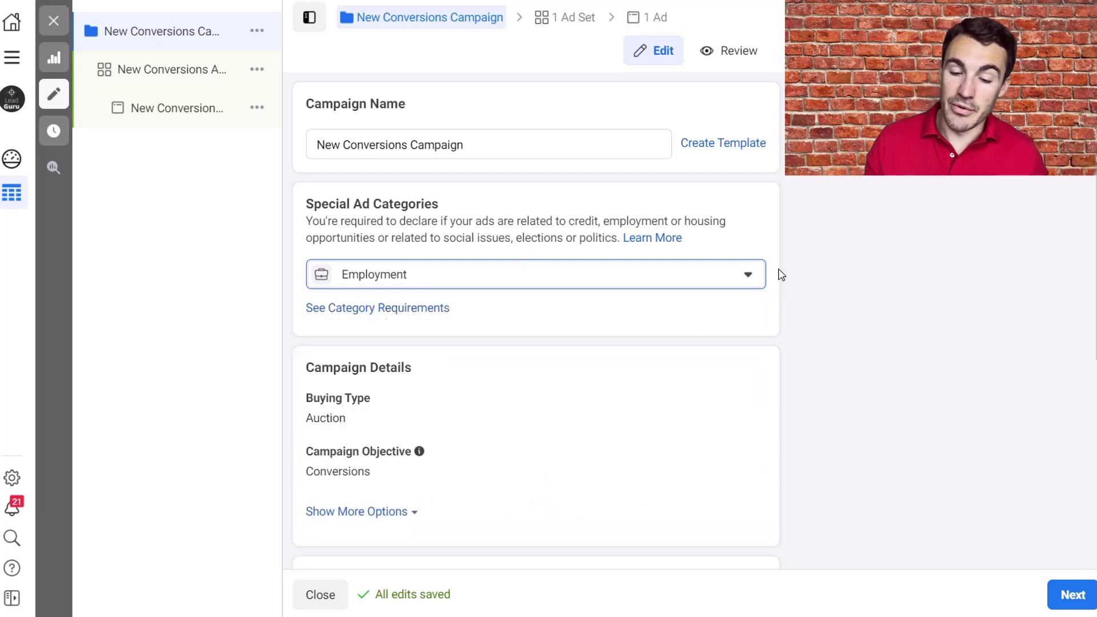
# Switch the campaign's special ad category from Employment to Credit.
pyautogui.click(385, 277)
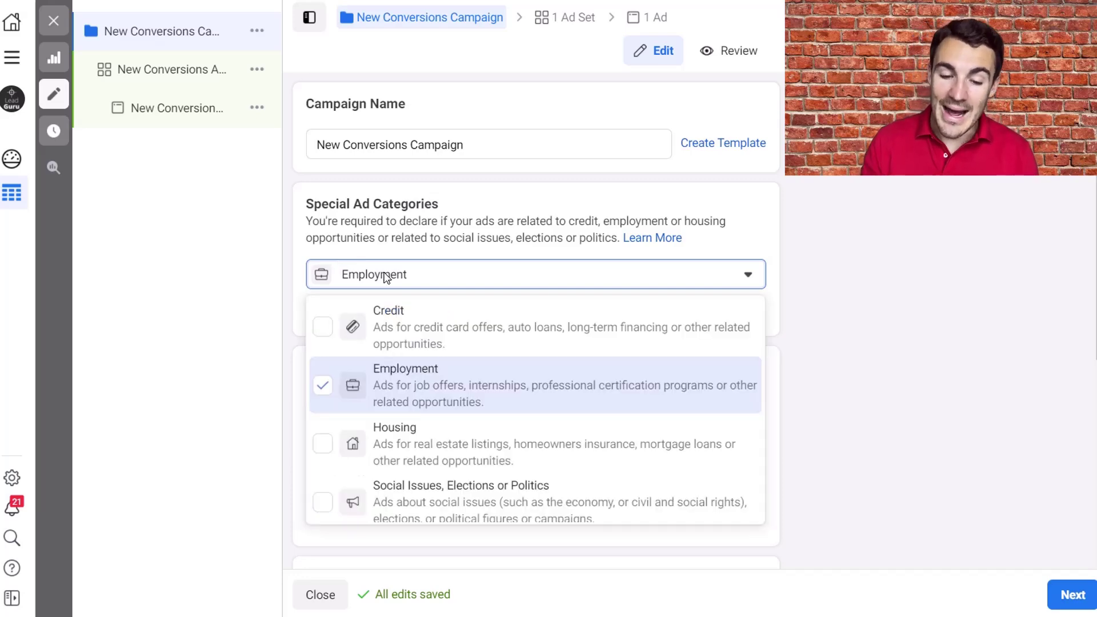
pyautogui.click(323, 386)
pyautogui.click(332, 325)
pyautogui.click(752, 252)
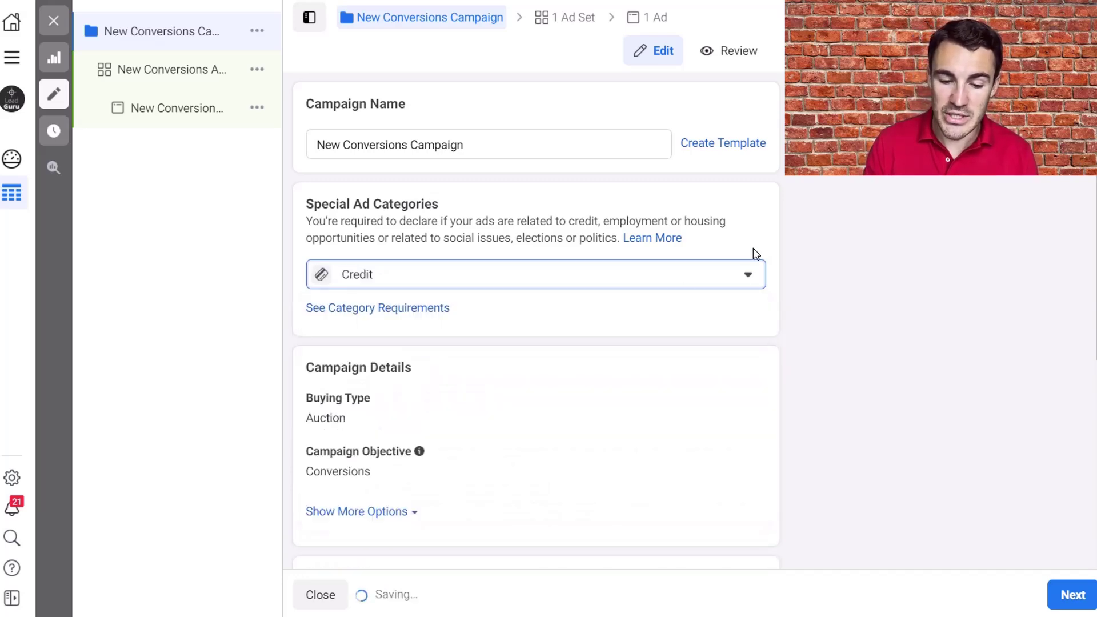
# Read through the Credit category requirements, including non-discrimination, audience selection options and creative considerations, and close them.
pyautogui.click(403, 310)
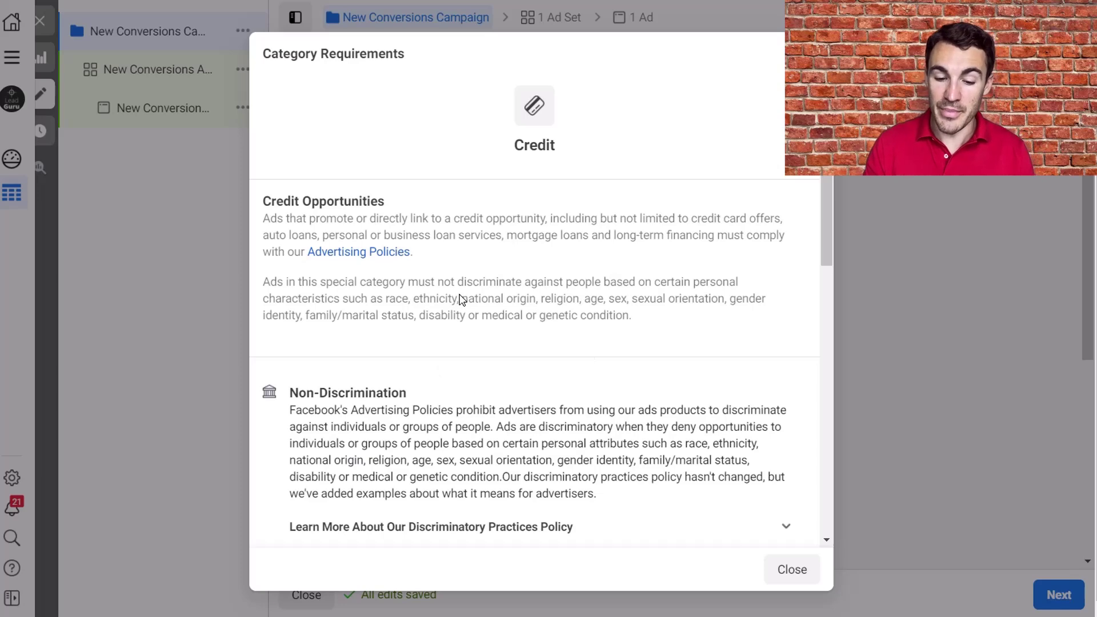
pyautogui.scroll(-5, 537, 412)
pyautogui.scroll(-3, 547, 421)
pyautogui.scroll(-5, 530, 312)
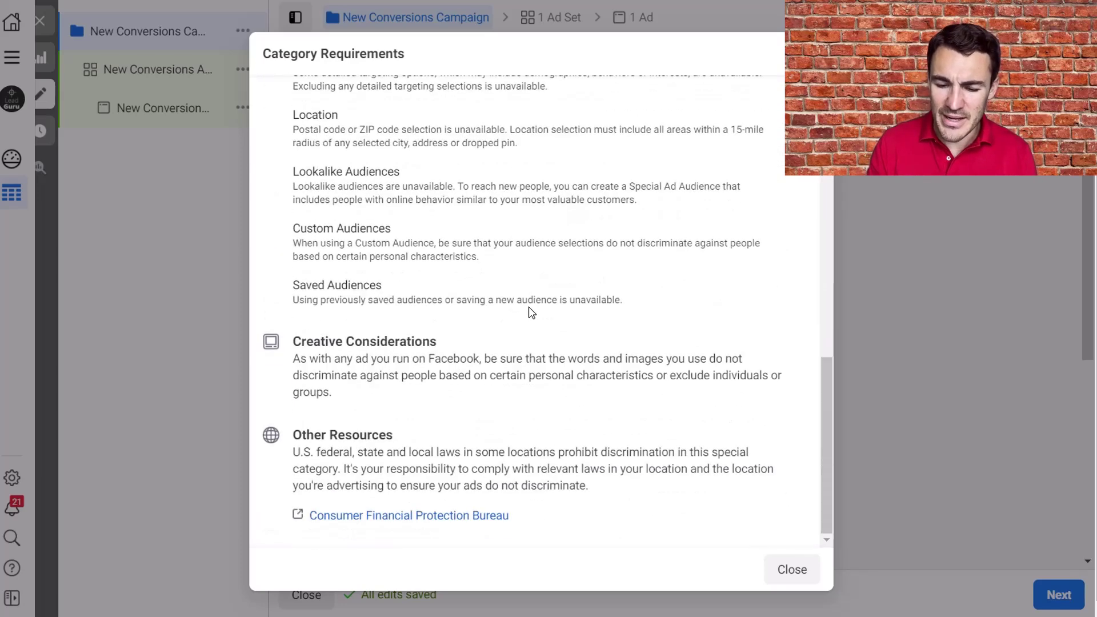
pyautogui.scroll(15, 531, 311)
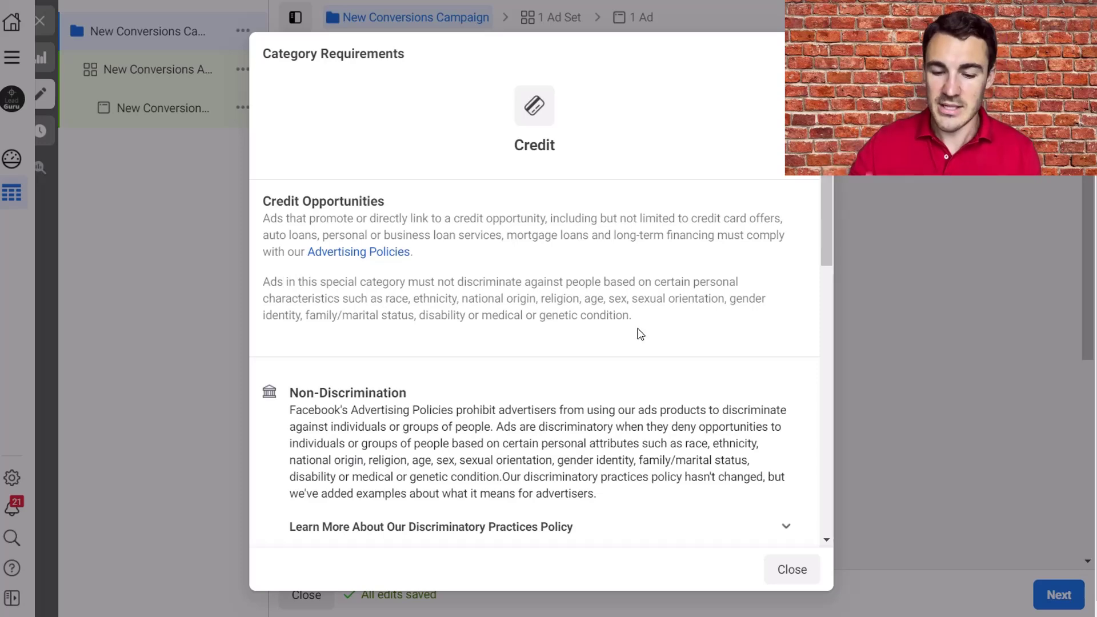
pyautogui.scroll(-2, 640, 333)
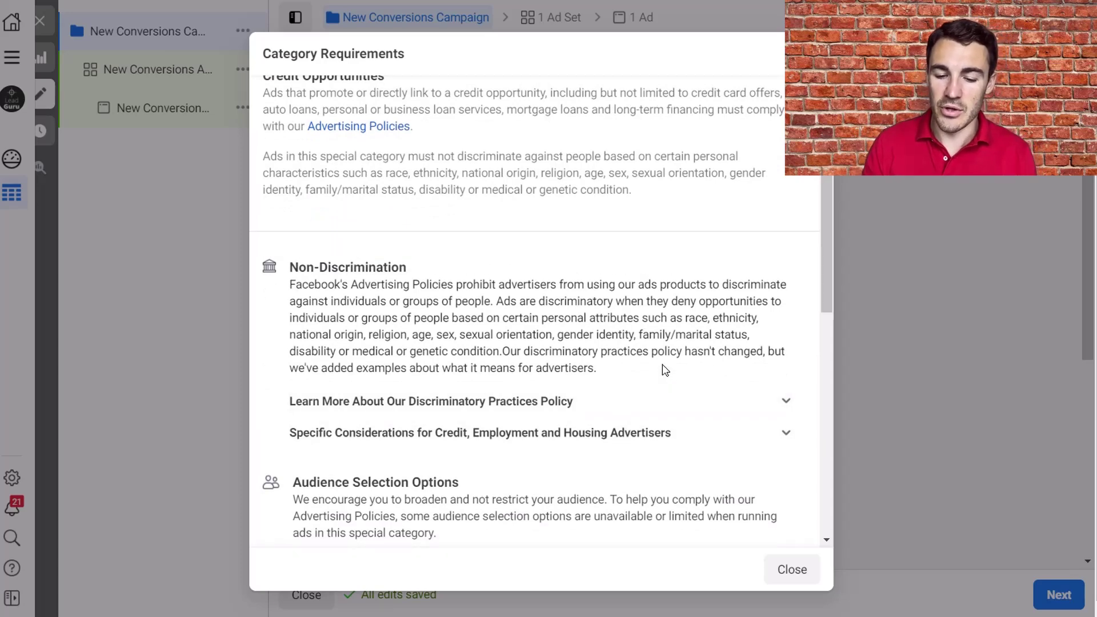
pyautogui.scroll(2, 552, 311)
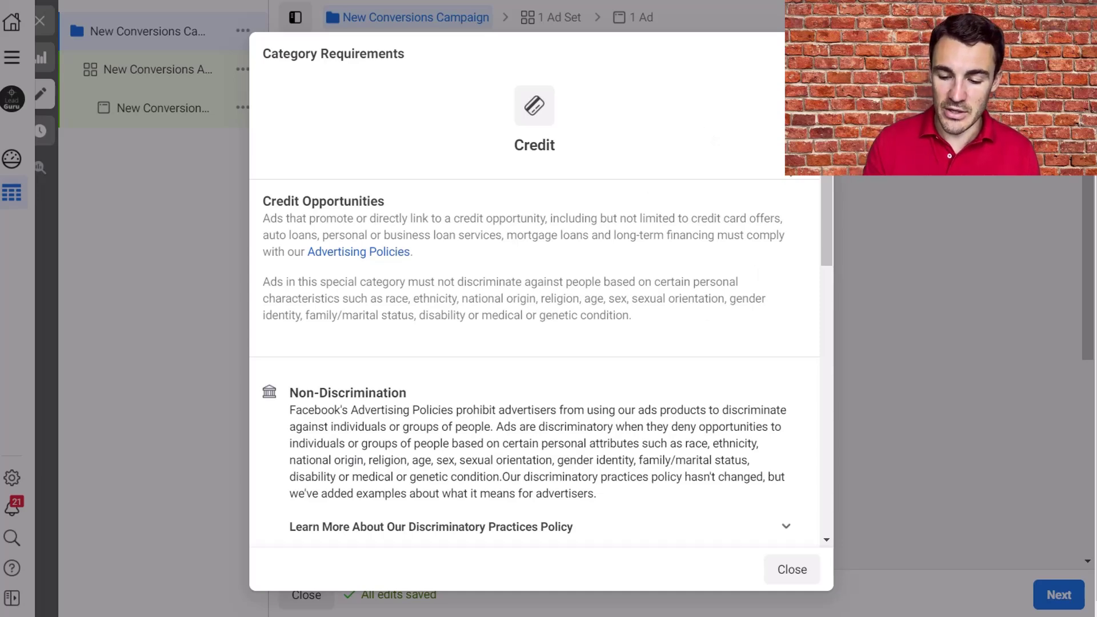
pyautogui.press('Escape')
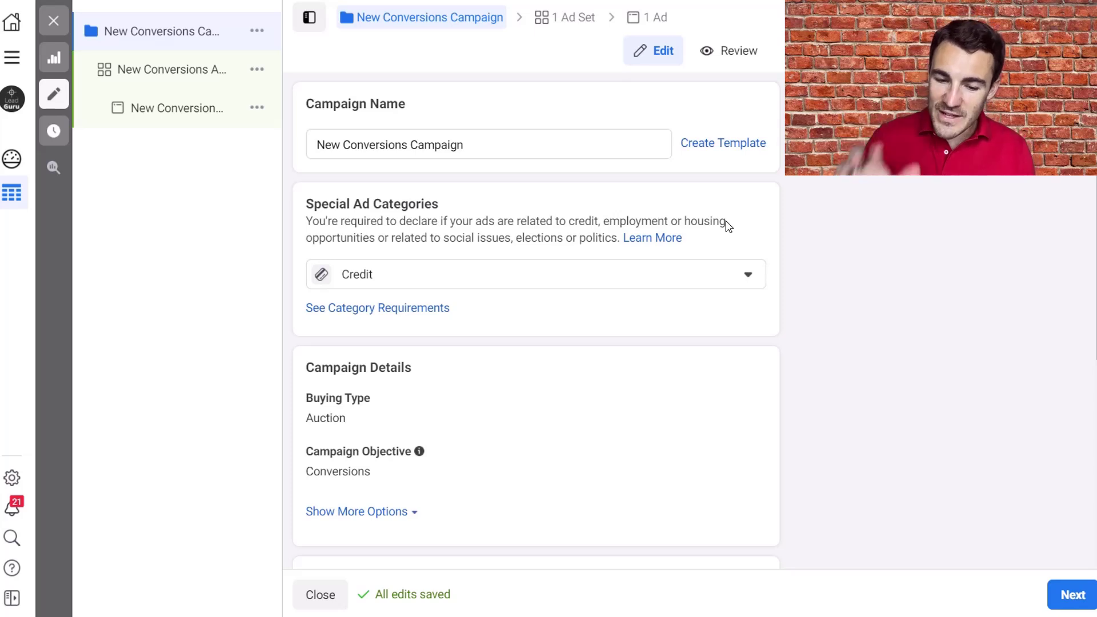